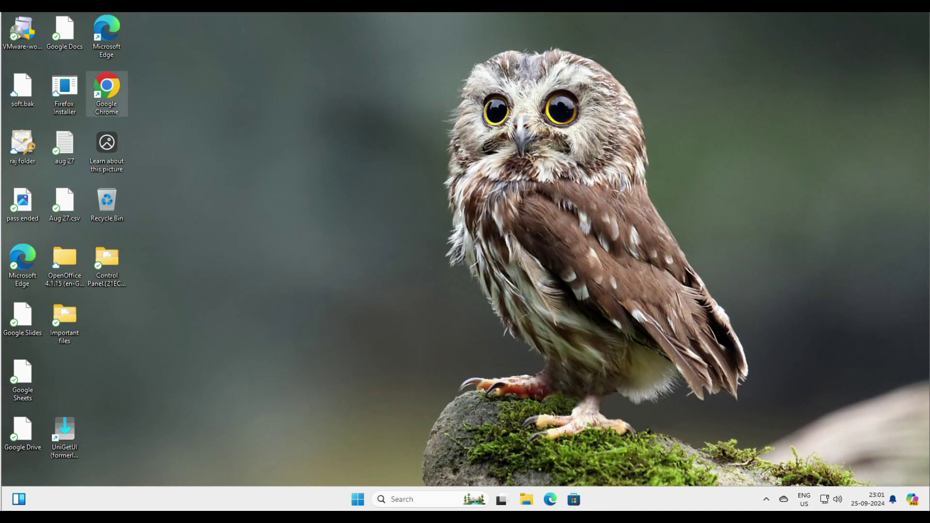
Search Google for ultraviewer in Chrome and open the official UltraViewer website, dismissing the page-restore prompt
double_click(107, 93)
left_click(422, 23)
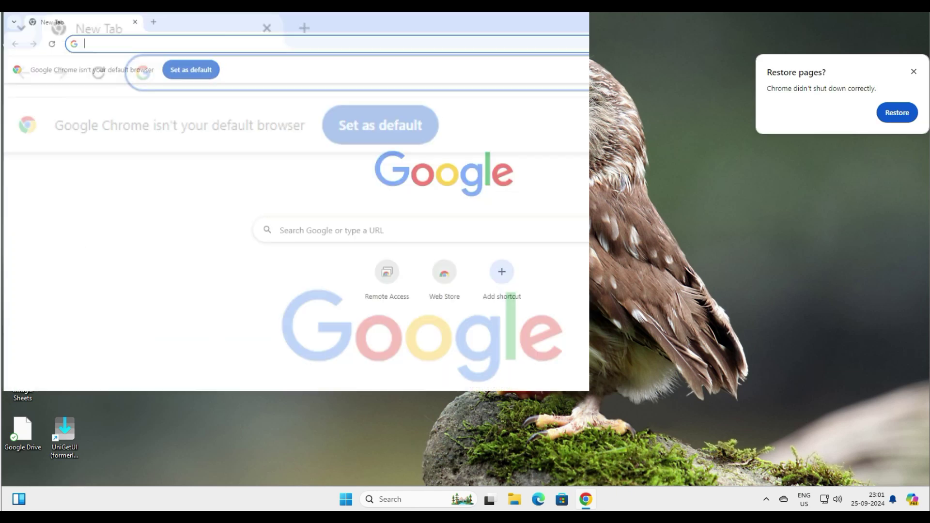
left_click(339, 44)
type("ui")
key("BackSpace")
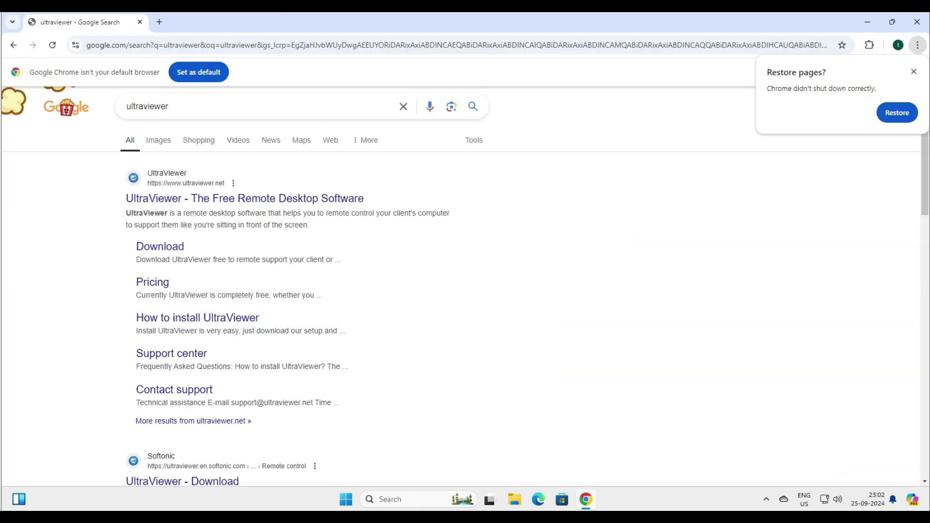
left_click(244, 198)
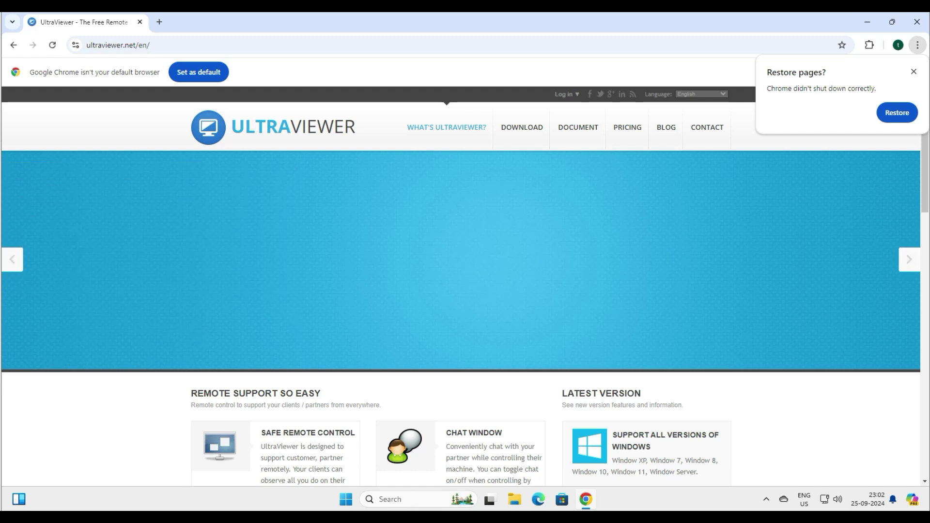
left_click(913, 71)
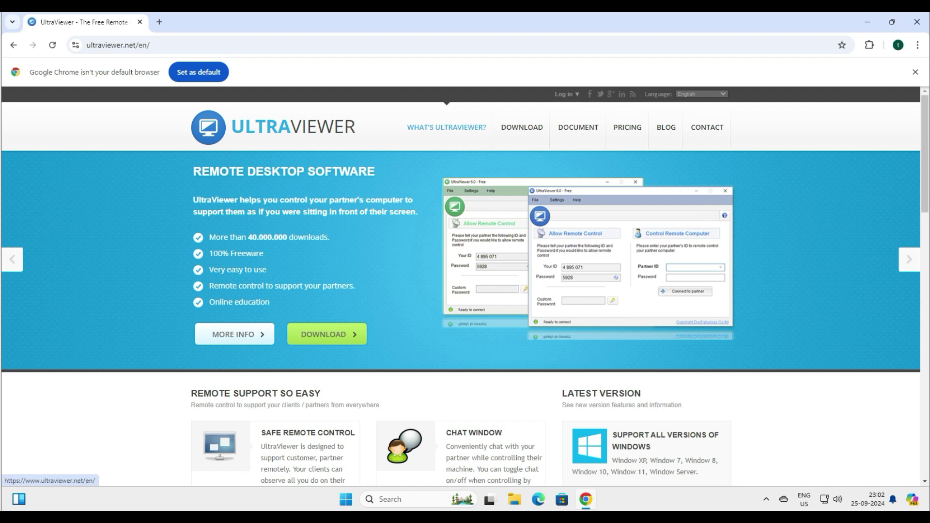
Examine the UltraViewer homepage for its download figures, licensing, remote support features, benefits and supported Windows versions
left_click_drag(246, 237, 329, 237)
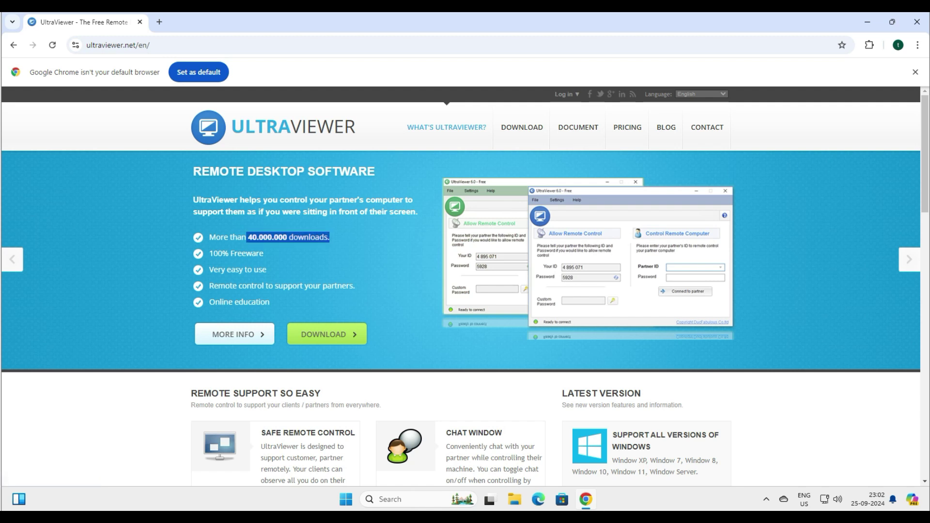
left_click_drag(218, 253, 263, 253)
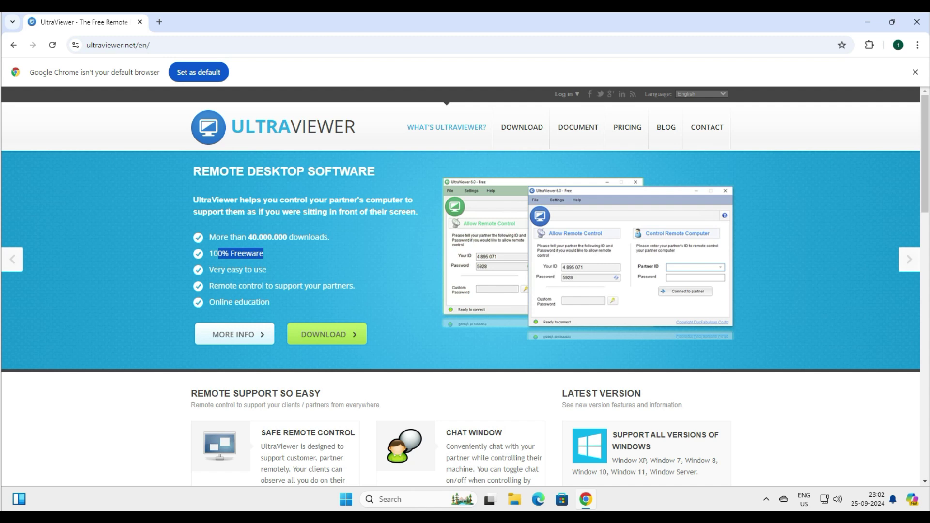
left_click(271, 256)
scroll(327, 281, "down", 1)
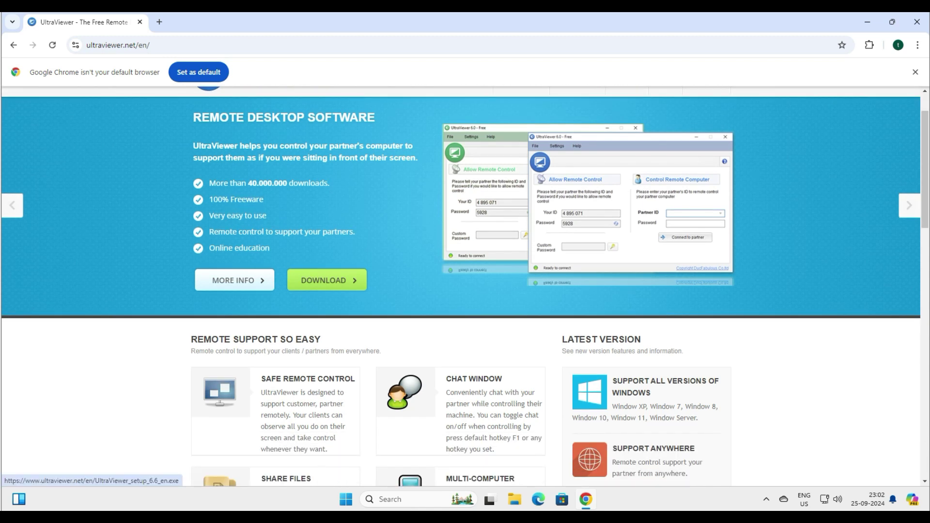
scroll(327, 281, "down", 8)
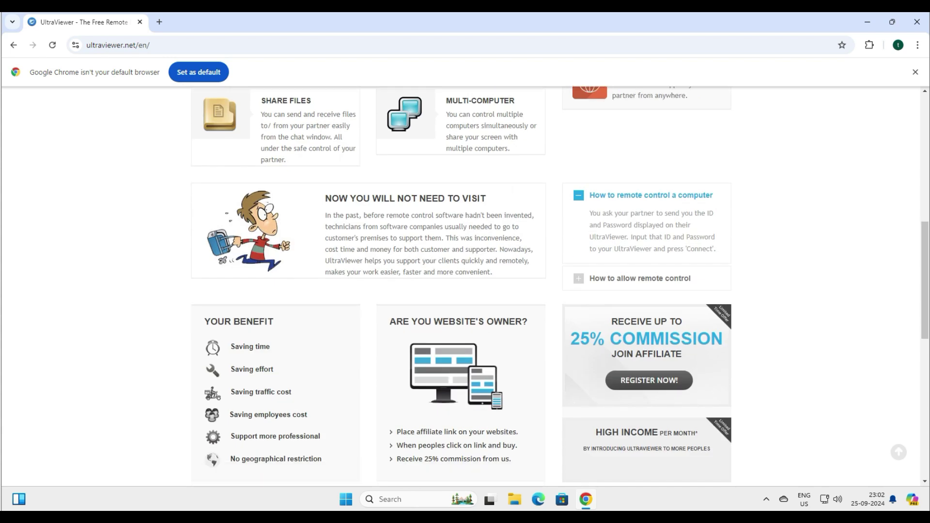
scroll(465, 285, "down", 4)
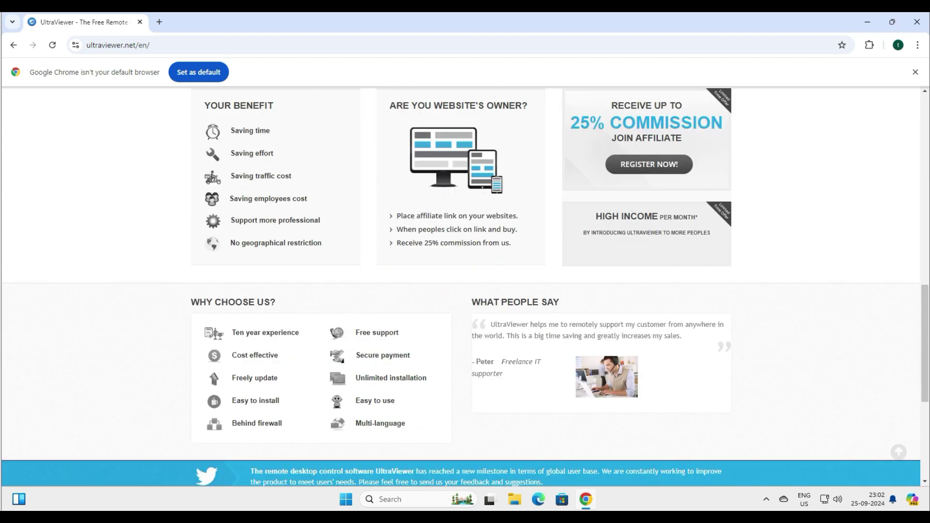
scroll(465, 285, "up", 4)
scroll(465, 285, "down", 2)
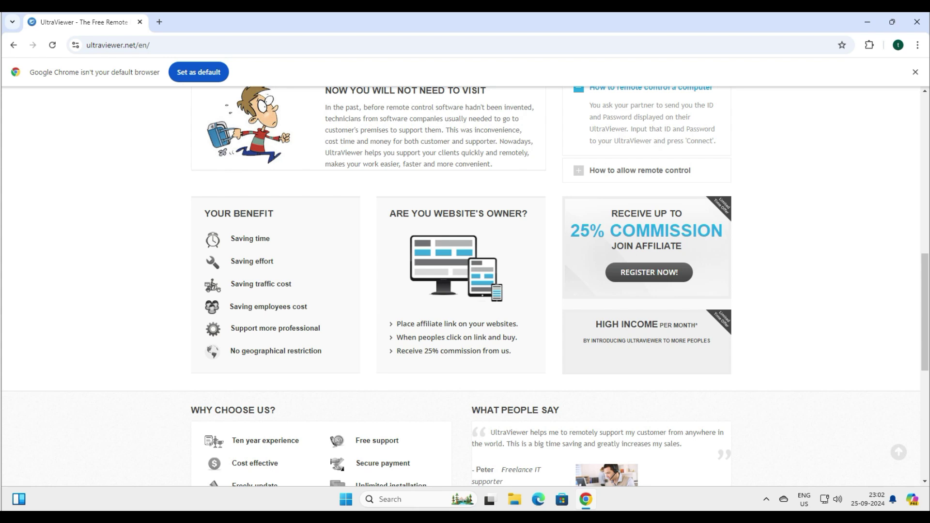
scroll(465, 286, "down", 2)
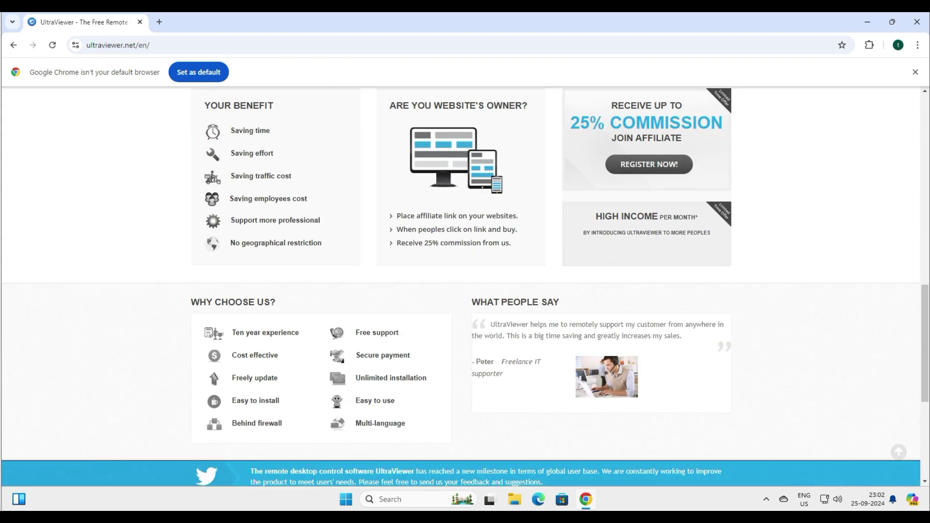
scroll(465, 286, "up", 10)
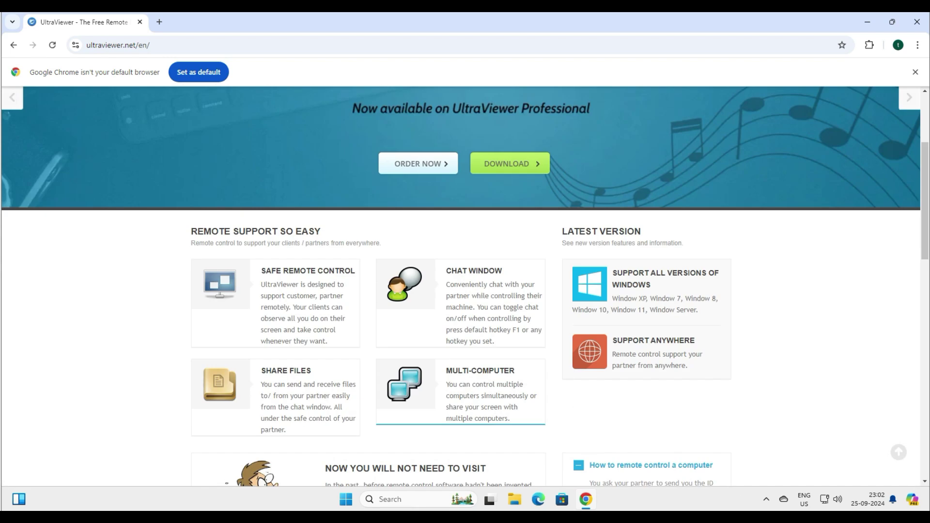
scroll(465, 286, "up", 3)
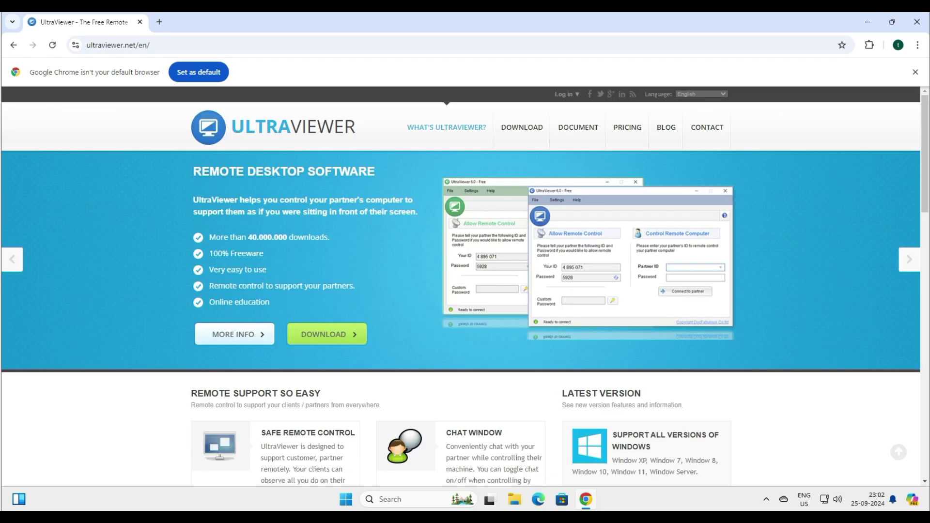
scroll(465, 286, "down", 5)
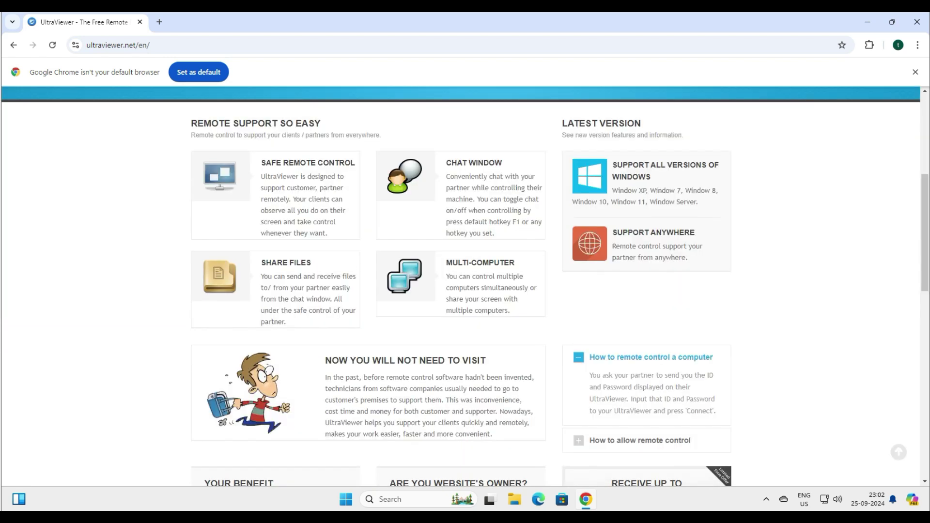
scroll(465, 286, "up", 5)
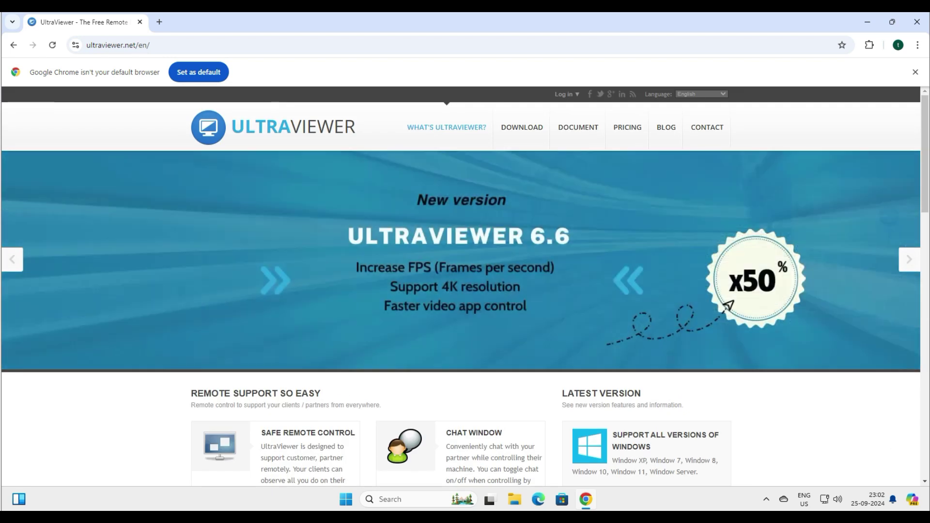
Open the UltraViewer site's download page and check the version number of the free edition
left_click(521, 127)
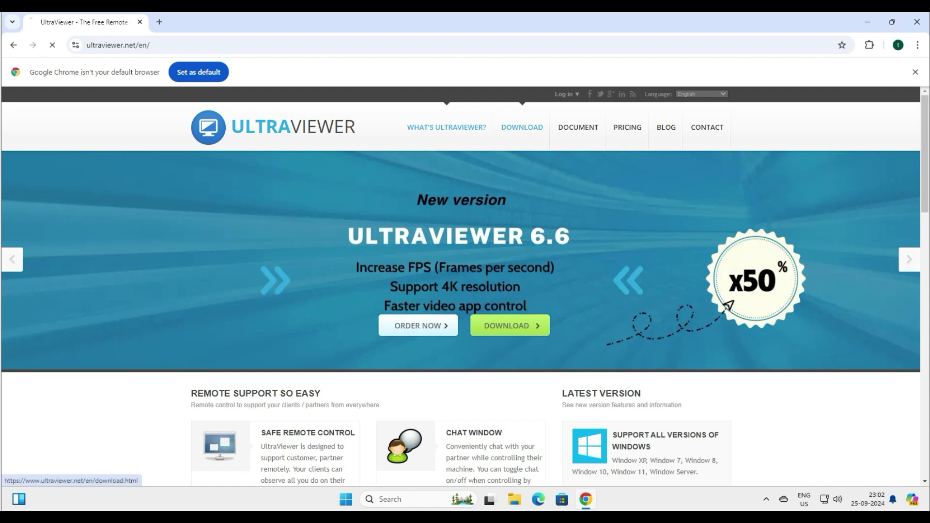
left_click_drag(315, 216, 365, 216)
left_click(365, 216)
double_click(365, 216)
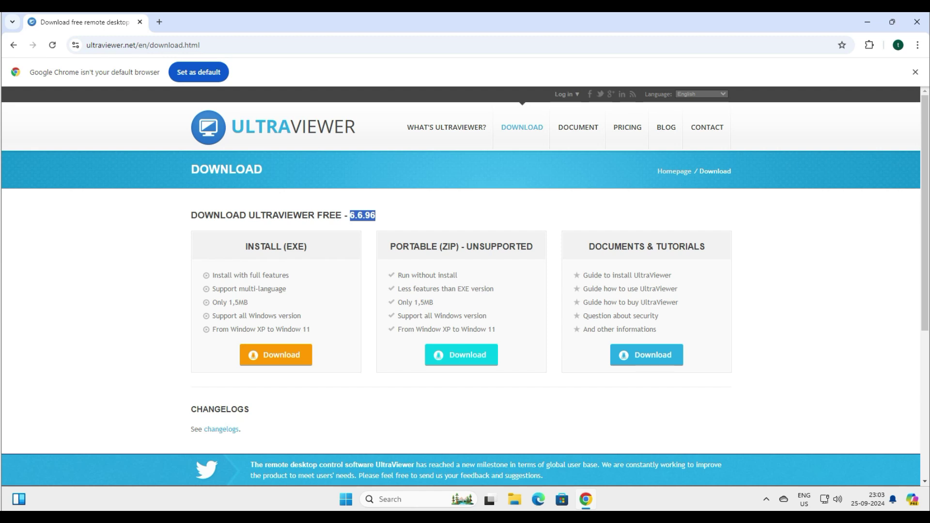
left_click(365, 215)
left_click_drag(347, 215, 375, 216)
Compare the features of the Install (EXE) edition with those of the unsupported Portable (ZIP) edition
left_click_drag(245, 246, 307, 247)
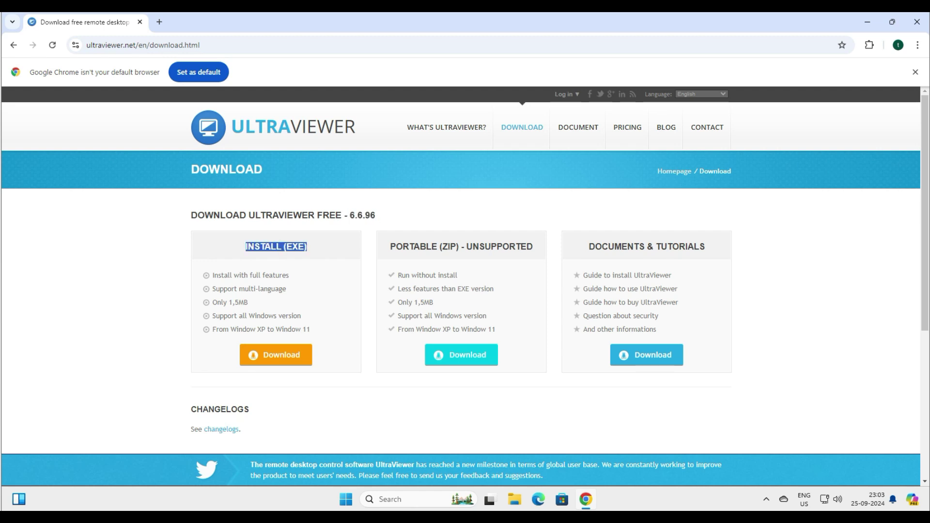
mouse_move(390, 247)
left_mouse_down()
mouse_move(534, 246)
mouse_move(390, 247)
left_mouse_up()
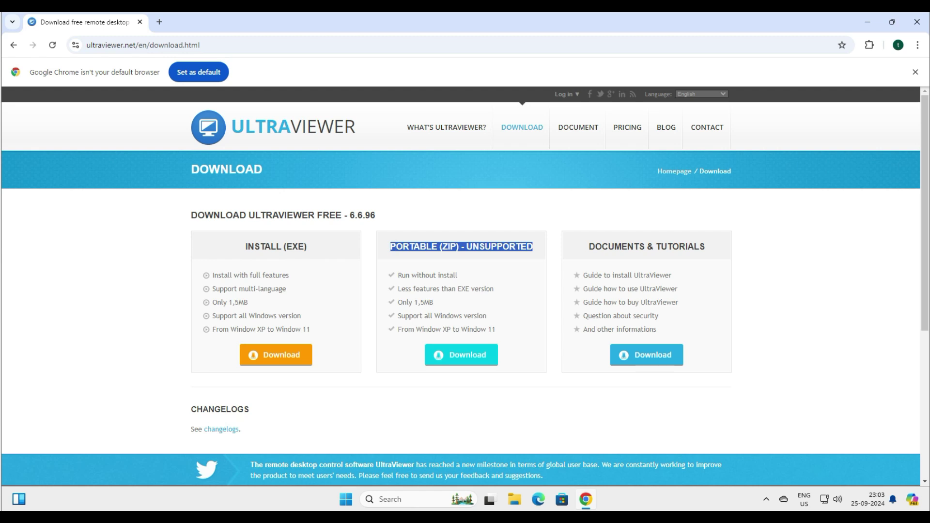
left_click_drag(458, 275, 402, 275)
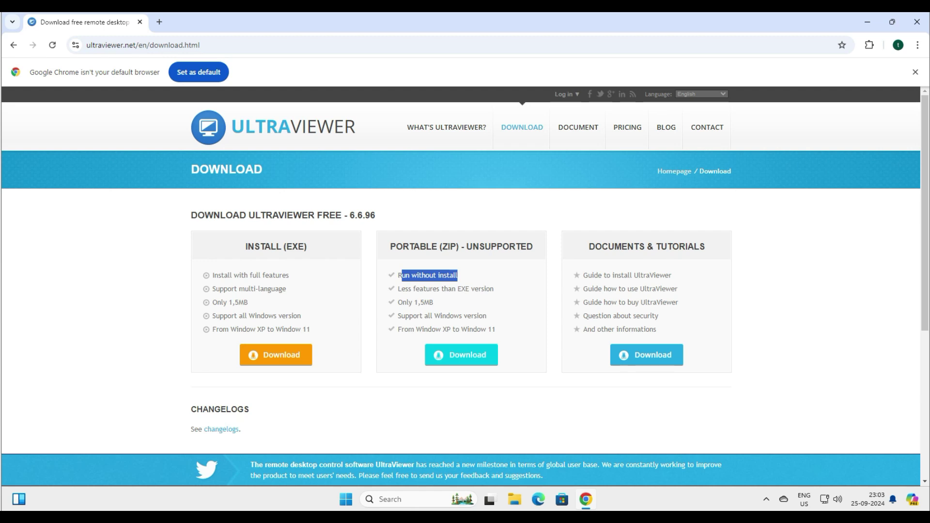
left_click_drag(310, 330, 245, 246)
left_click(245, 247)
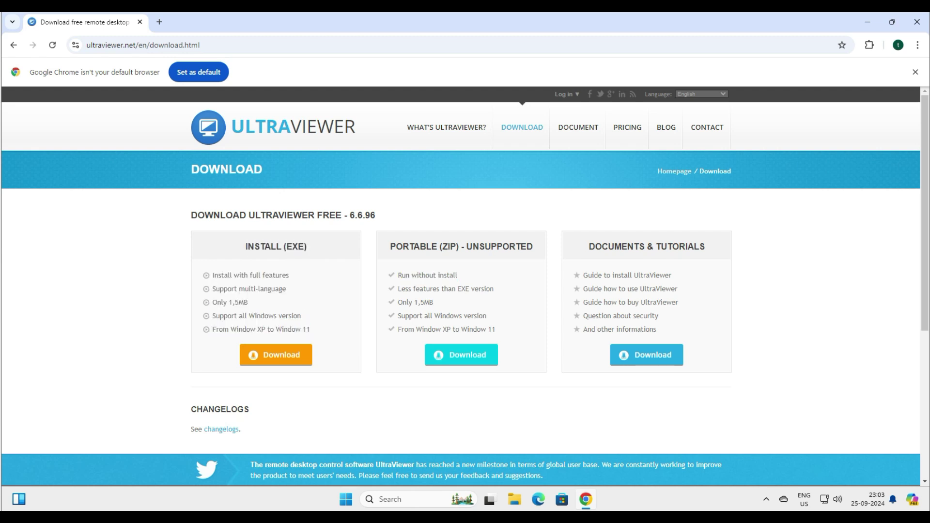
Check the EXE edition's file size and supported Windows versions, and download the EXE installer
left_click_drag(217, 303, 249, 302)
left_click(248, 302)
mouse_move(301, 316)
left_mouse_down()
mouse_move(212, 315)
mouse_move(310, 329)
left_mouse_up()
left_click(276, 355)
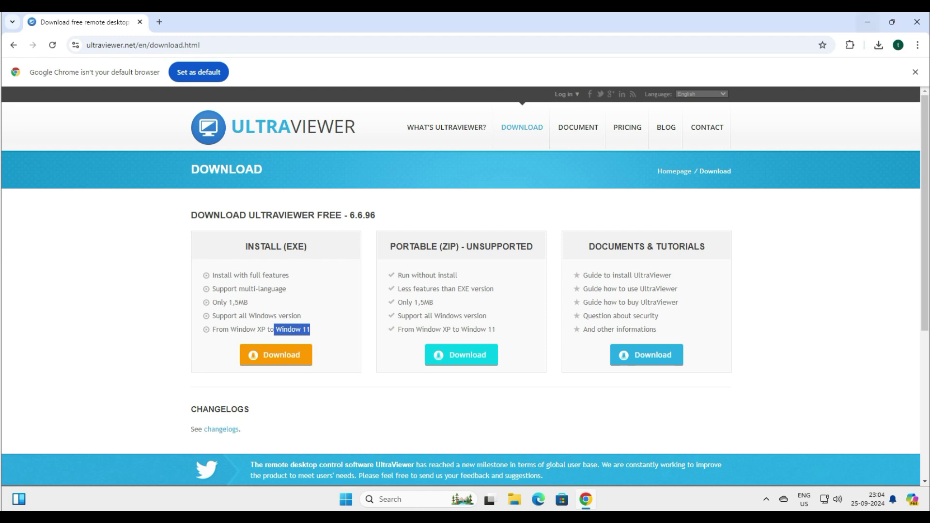
left_click(866, 22)
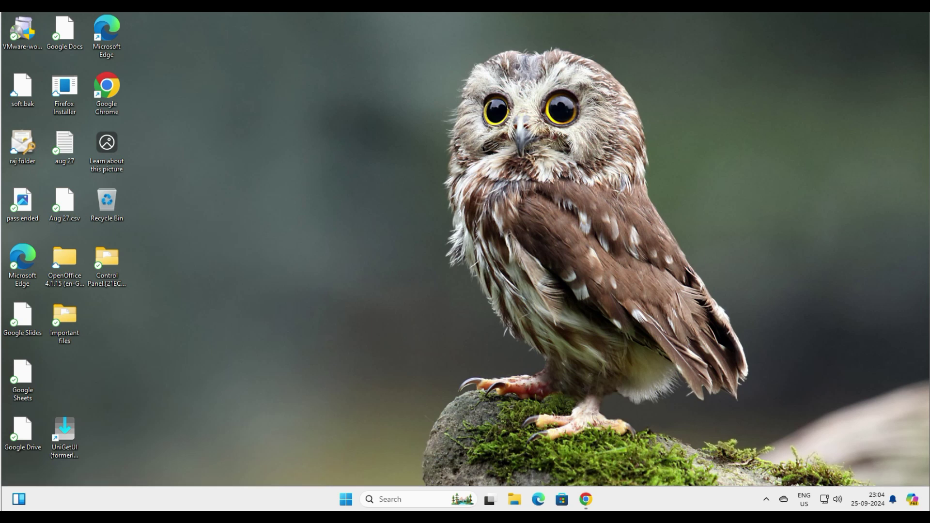
key("super")
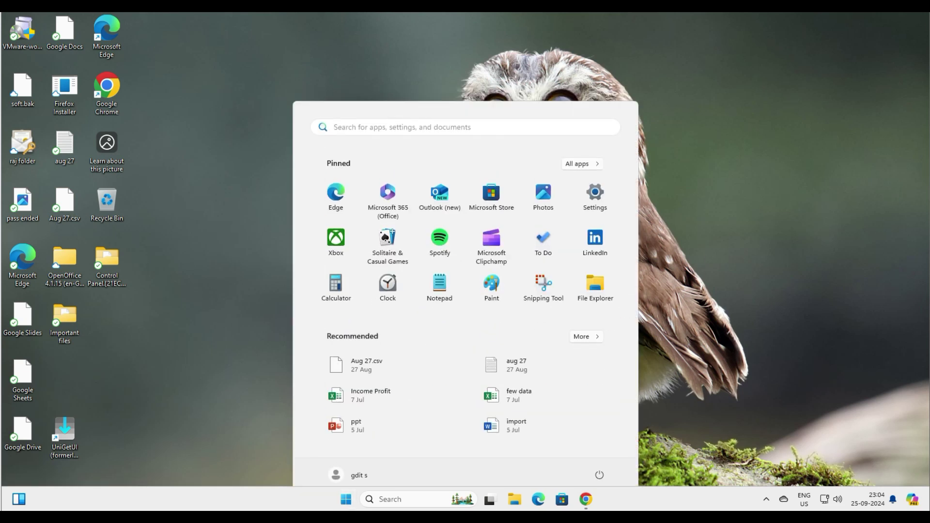
key("super")
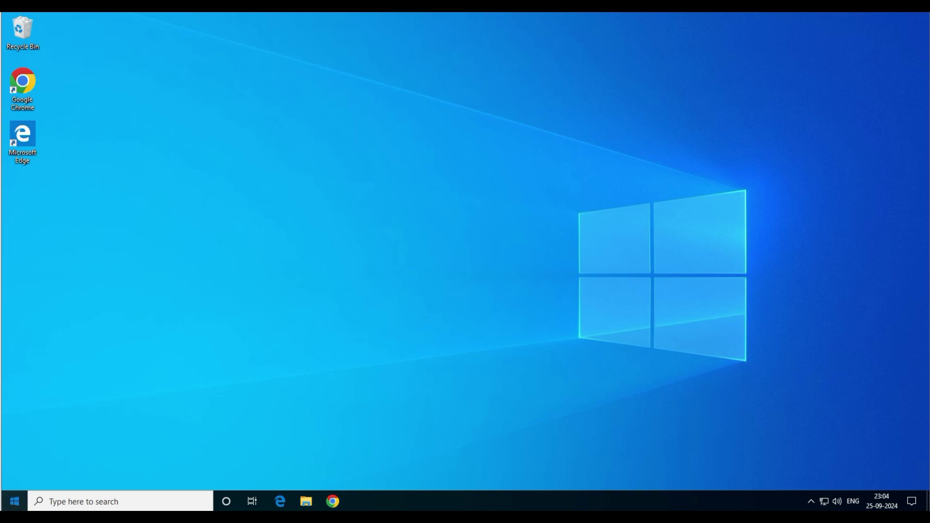
left_click(14, 501)
key("super")
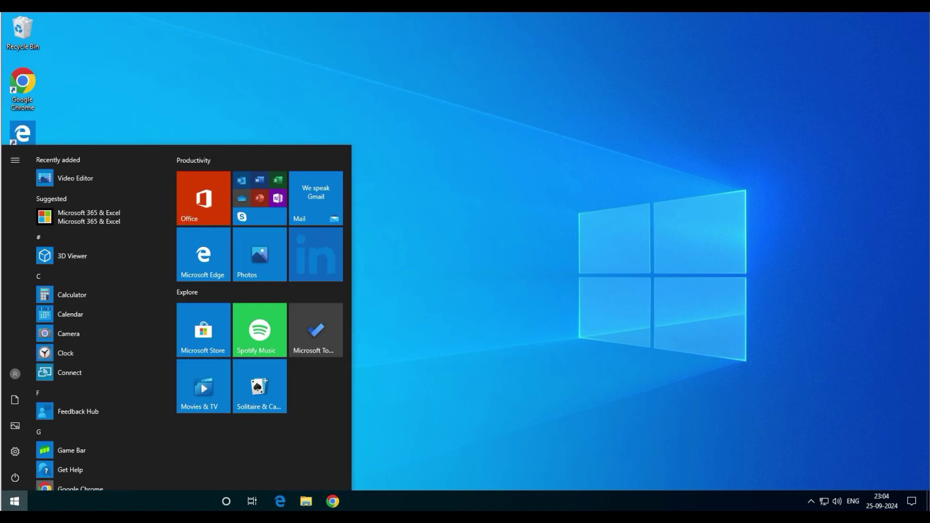
key("super")
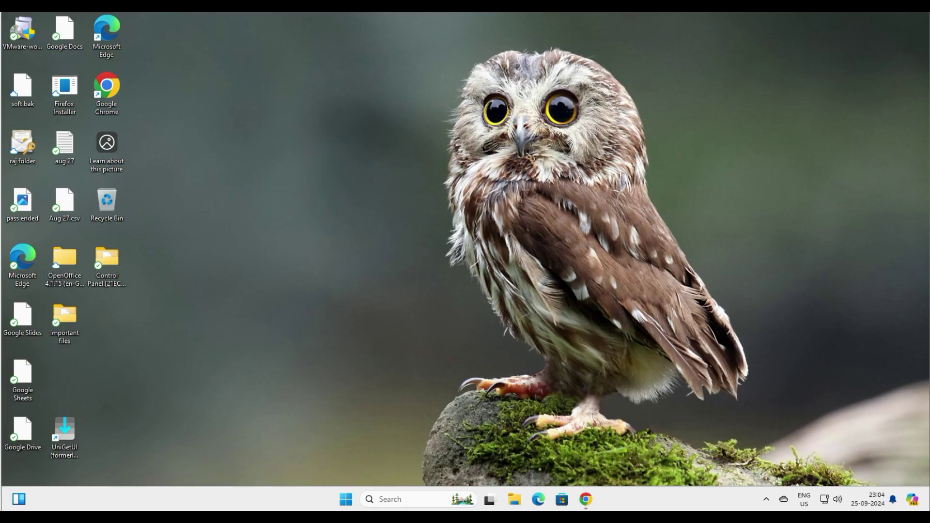
Install UltraViewer from the downloaded file into C:\Program Files (x86)\UltraViewer with a desktop shortcut, and launch it on finishing setup
left_click(585, 499)
left_click(878, 45)
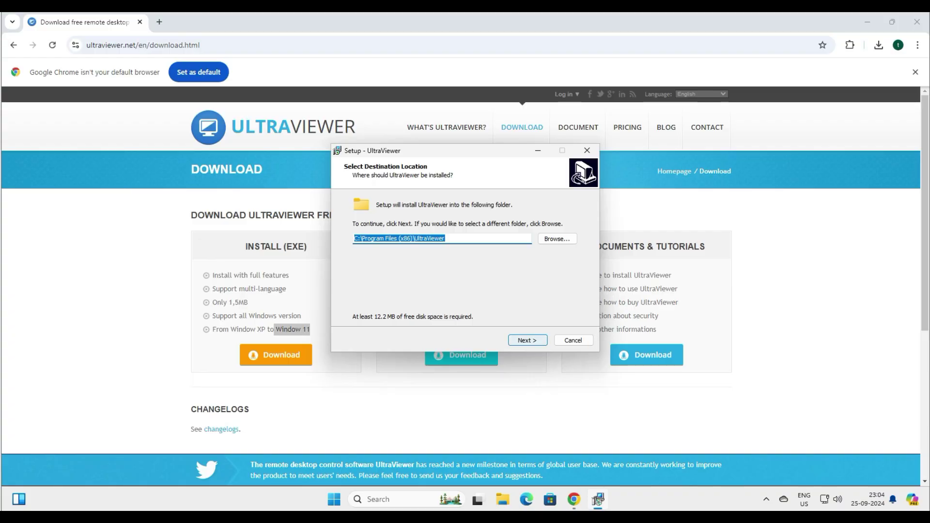
key("Return")
key("Return")
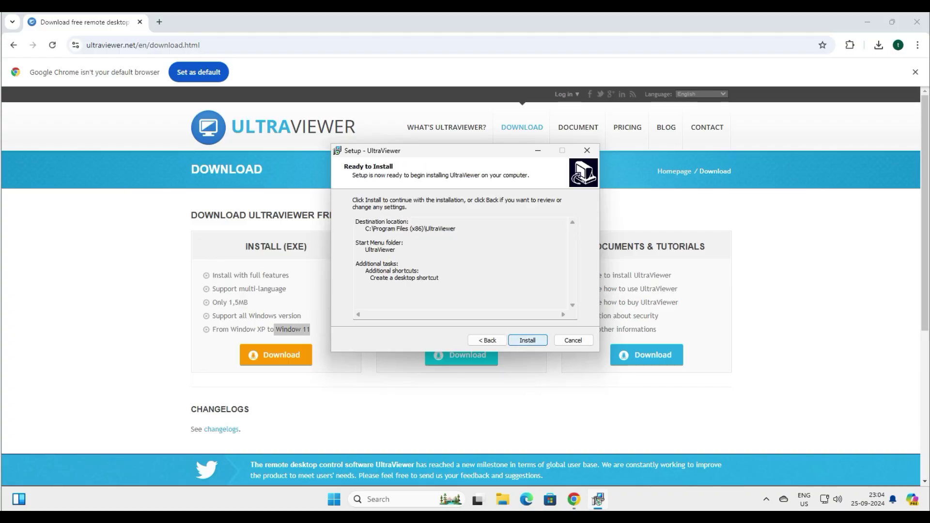
key("Return")
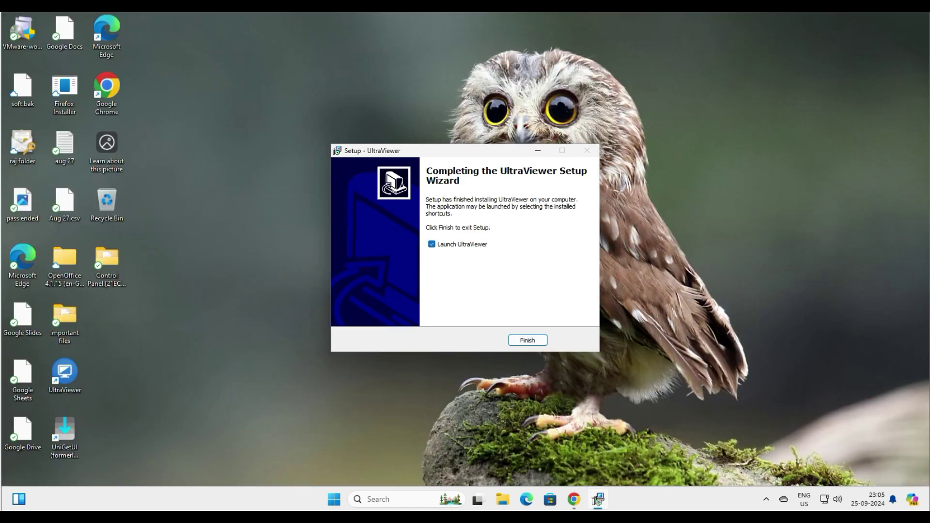
left_click(527, 340)
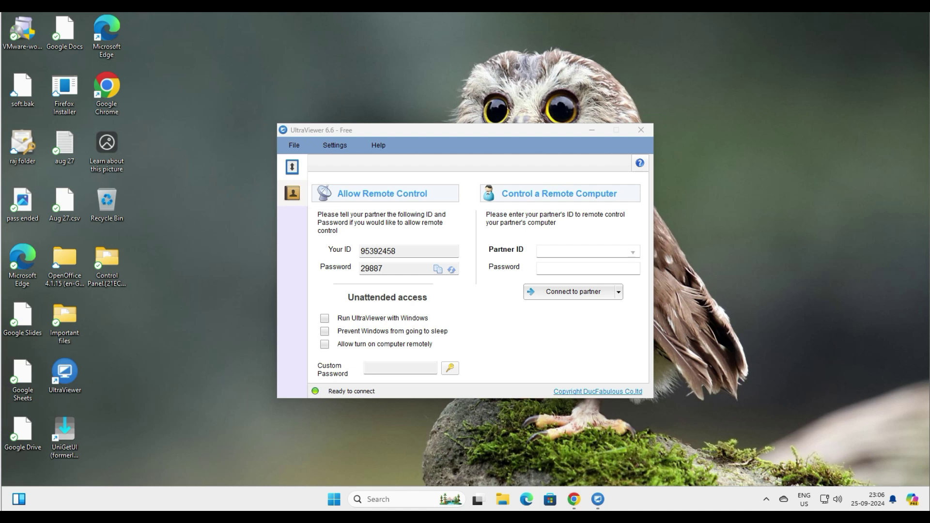
Examine UltraViewer's own ID and password for allowing remote control and the partner ID and password fields for controlling another computer
left_click(378, 251)
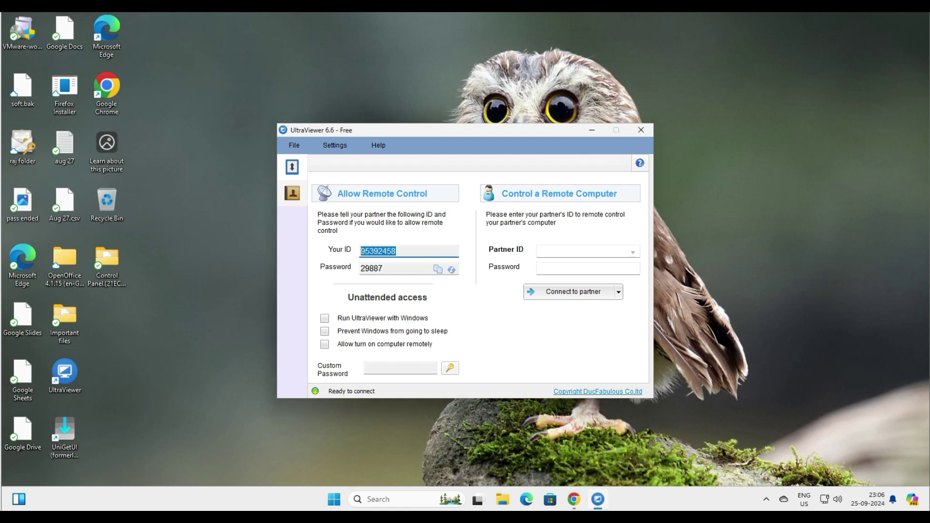
key("Tab")
left_click(396, 251)
left_click(582, 251)
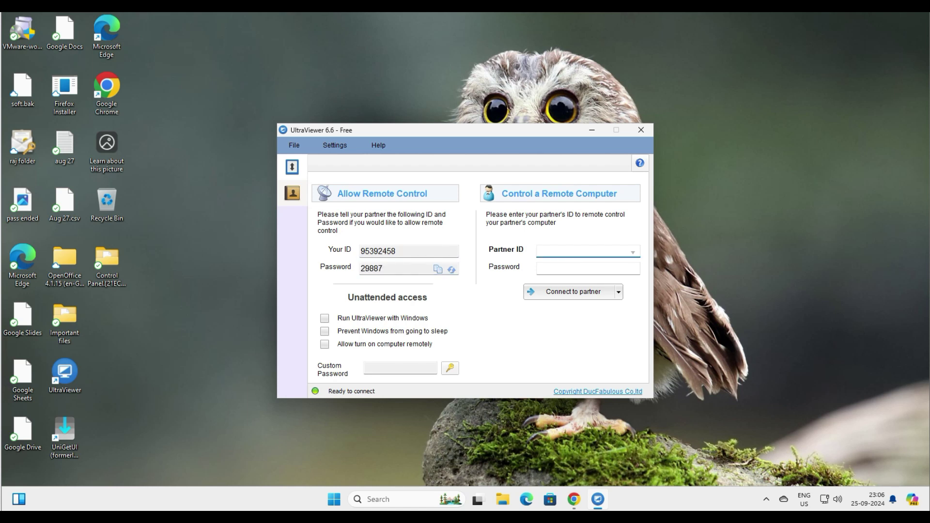
left_click(588, 269)
left_click(581, 252)
left_click(588, 269)
left_click_drag(426, 131, 387, 114)
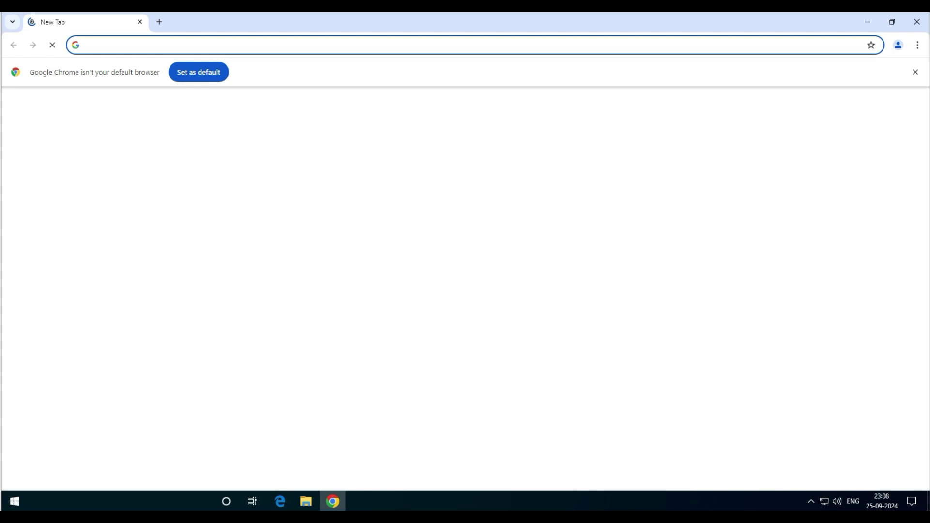
Search Google for "ultraviewer" on the Windows 10 computer and download the Install (EXE) edition from the official site
left_click(464, 45)
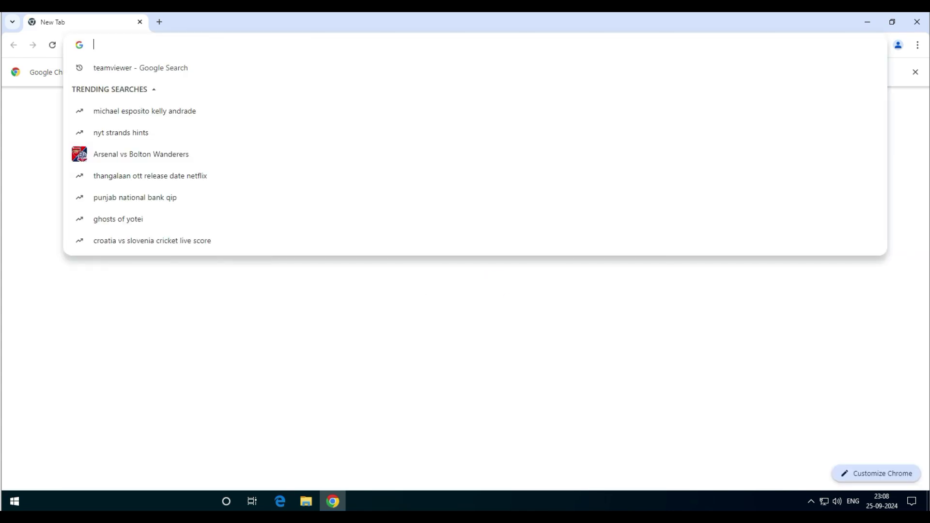
type("ultraviewer")
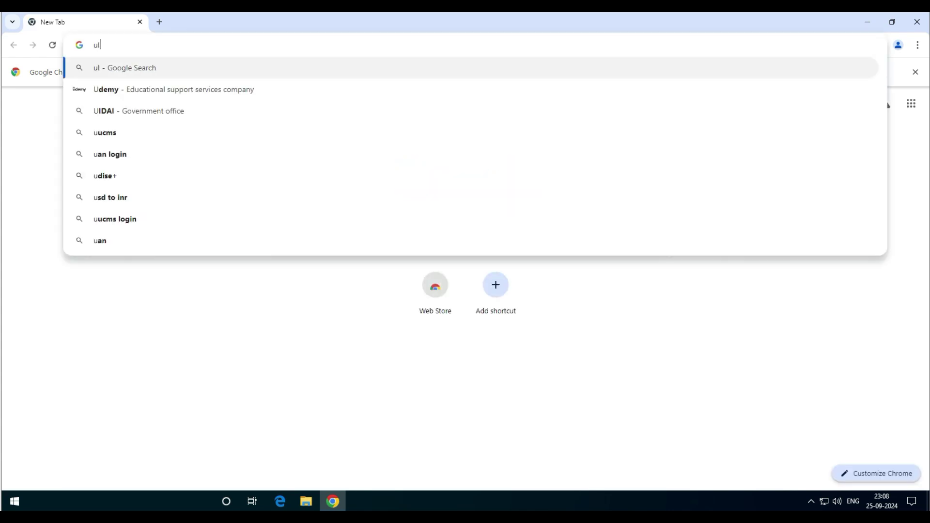
key("Return")
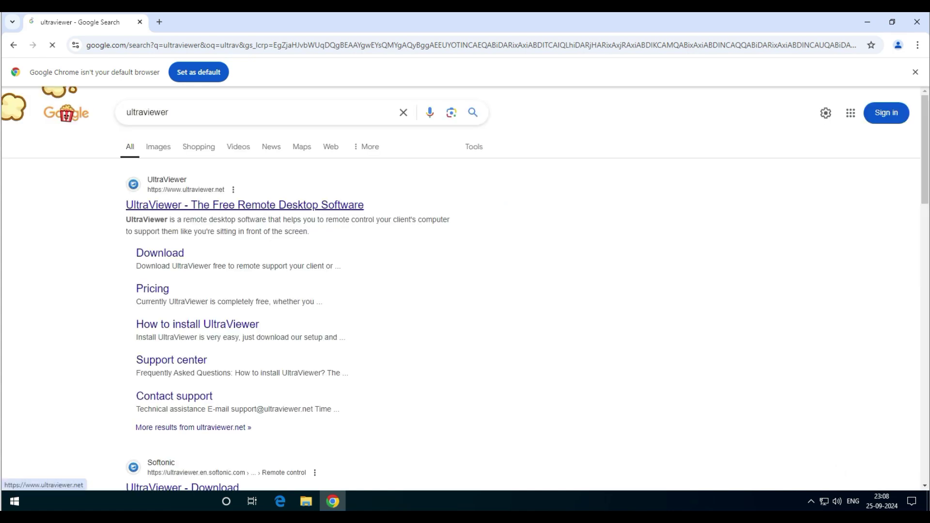
left_click(245, 205)
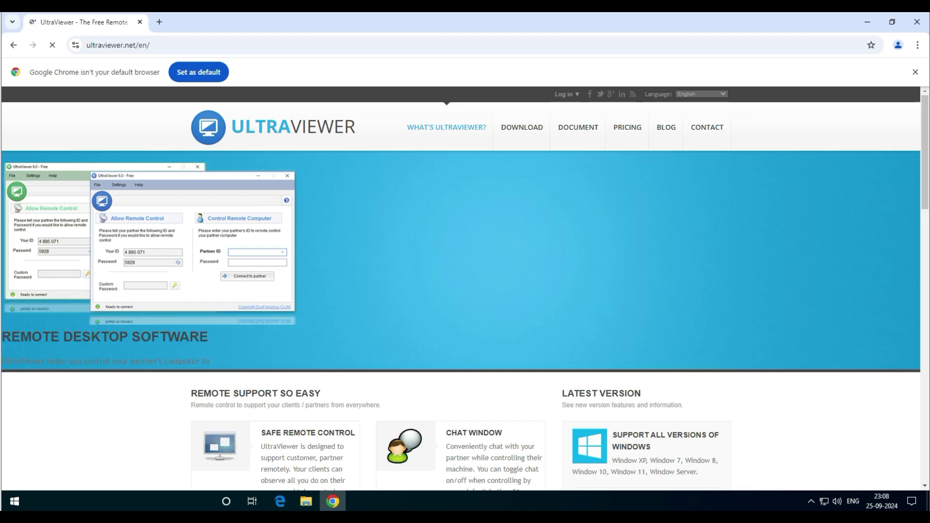
left_click(522, 127)
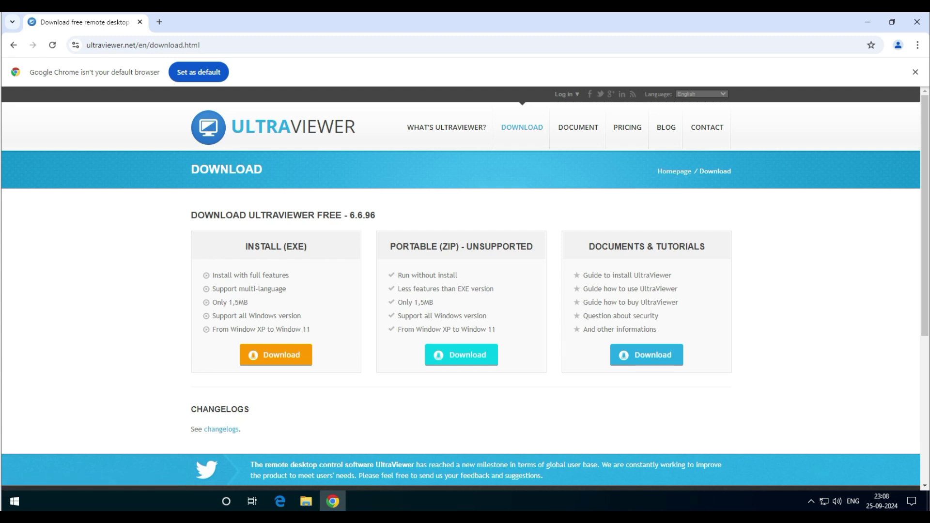
left_click(275, 355)
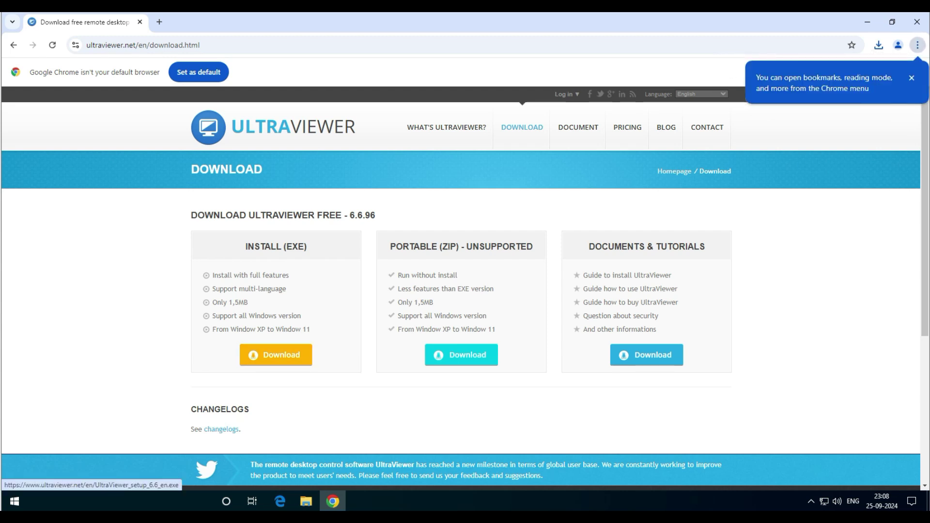
left_click(912, 78)
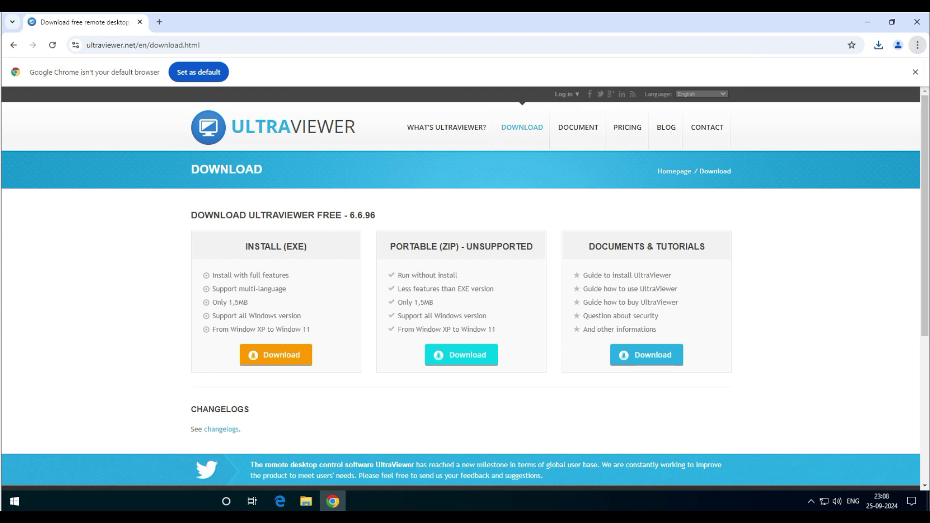
Install UltraViewer from the downloaded file with UltraViewer as the Start Menu folder, finish setup and close the browser
left_click(878, 44)
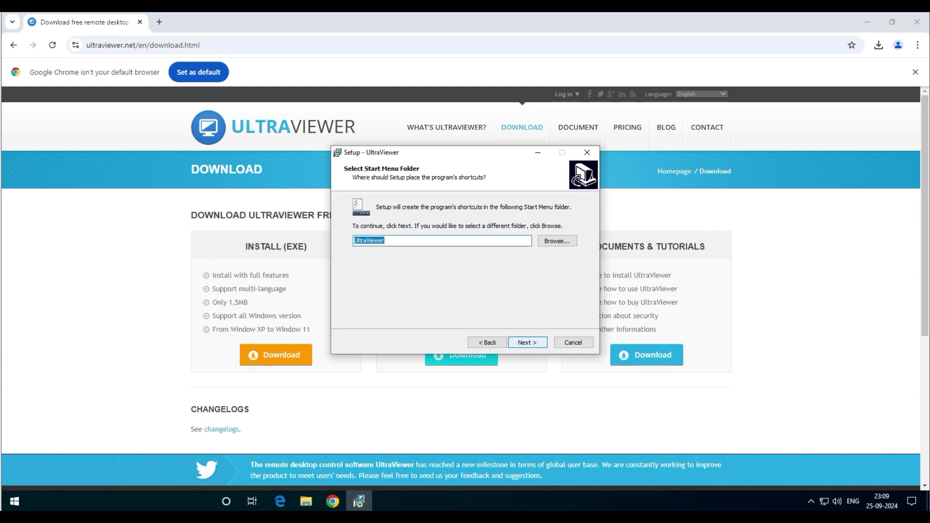
key("Return")
key("Return")
key("Return")
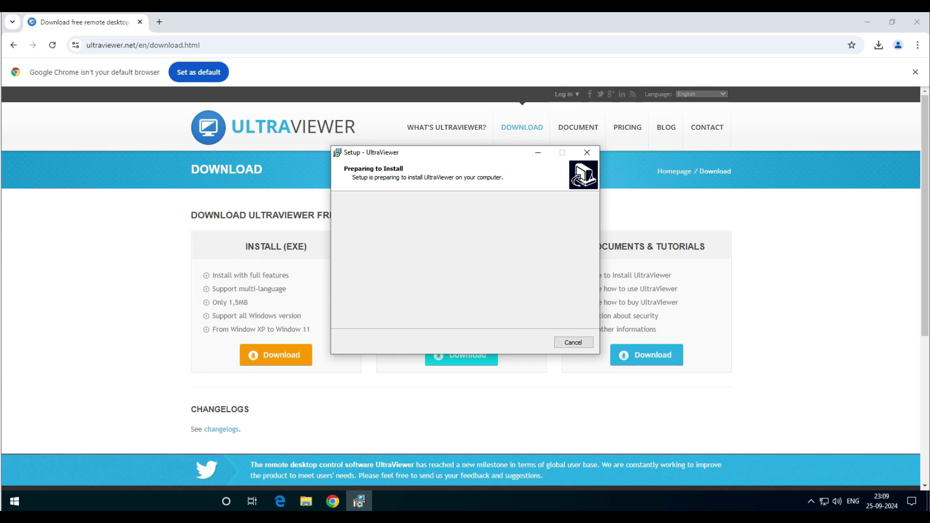
key("Return")
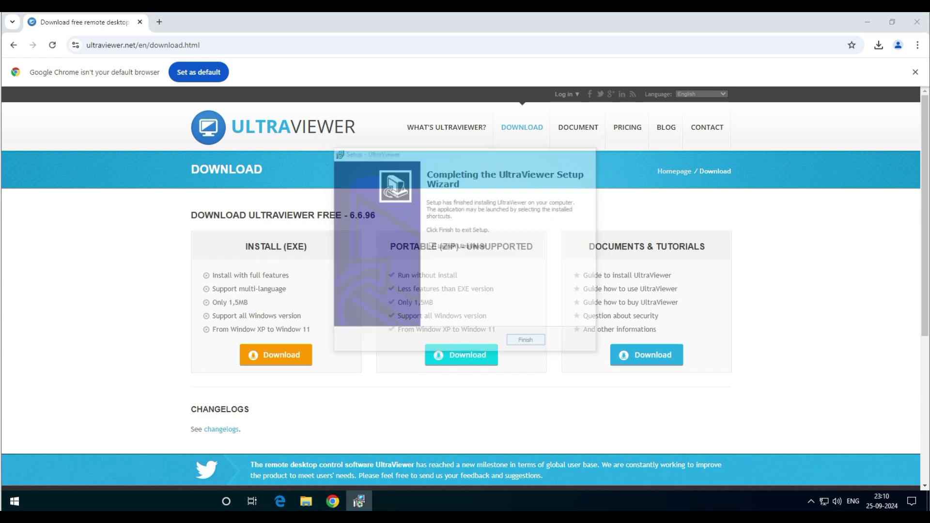
left_click(917, 21)
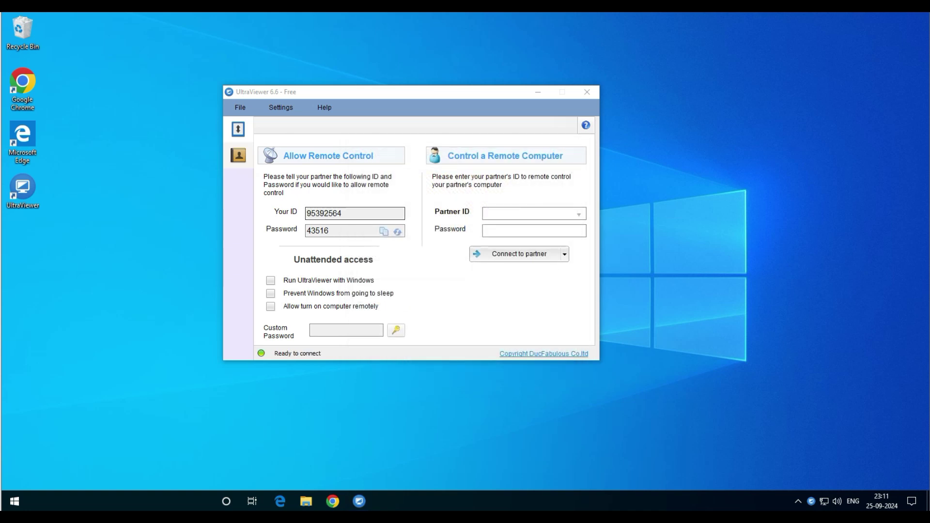
Copy the Windows 10 computer's UltraViewer ID and paste it as the partner ID on the Windows 11 computer
left_click_drag(336, 96, 360, 90)
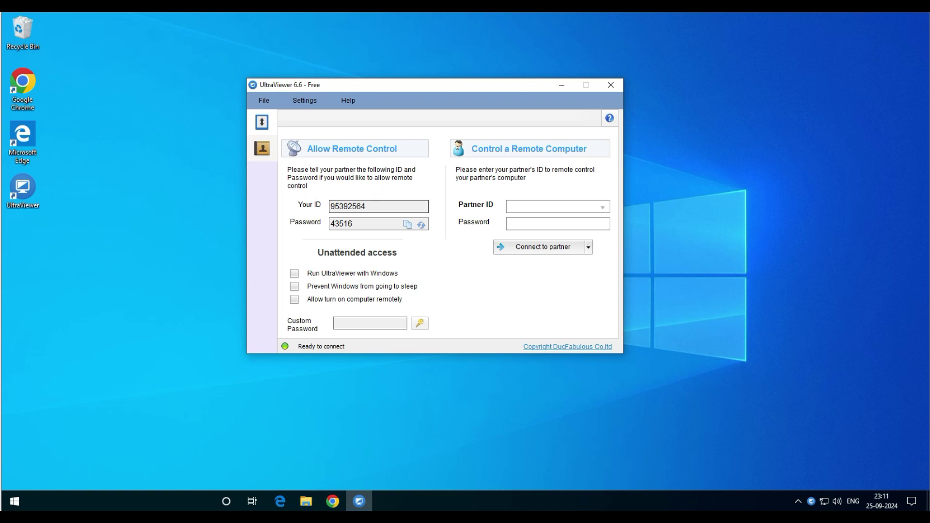
left_click_drag(367, 207, 330, 207)
key("ctrl+c")
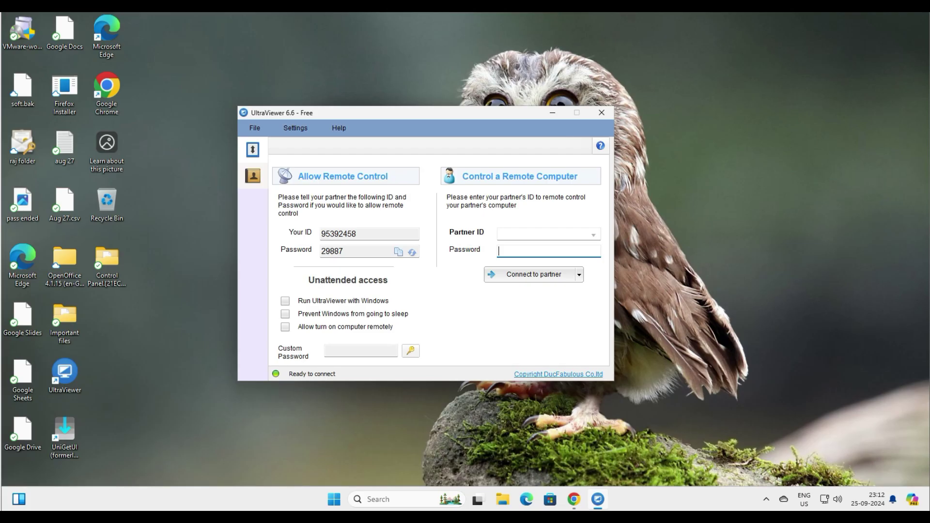
left_click(543, 234)
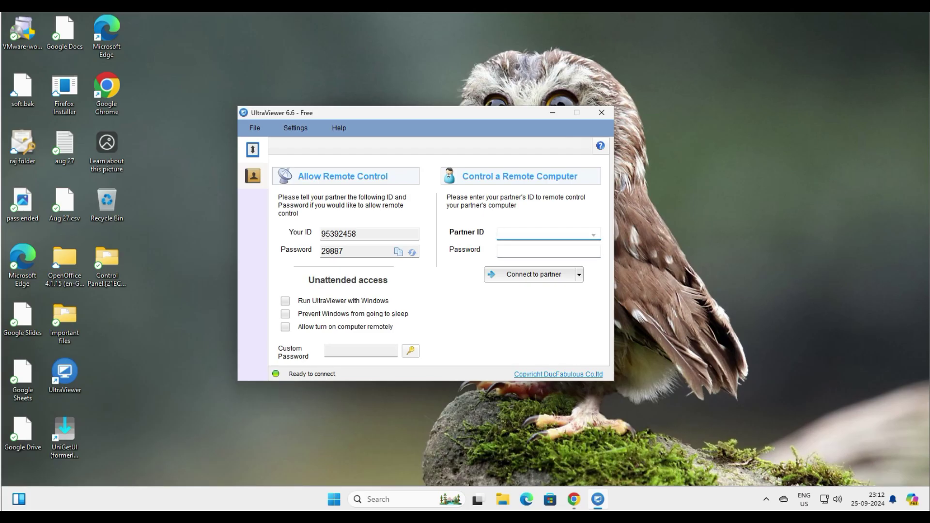
key("ctrl+v")
key("Tab")
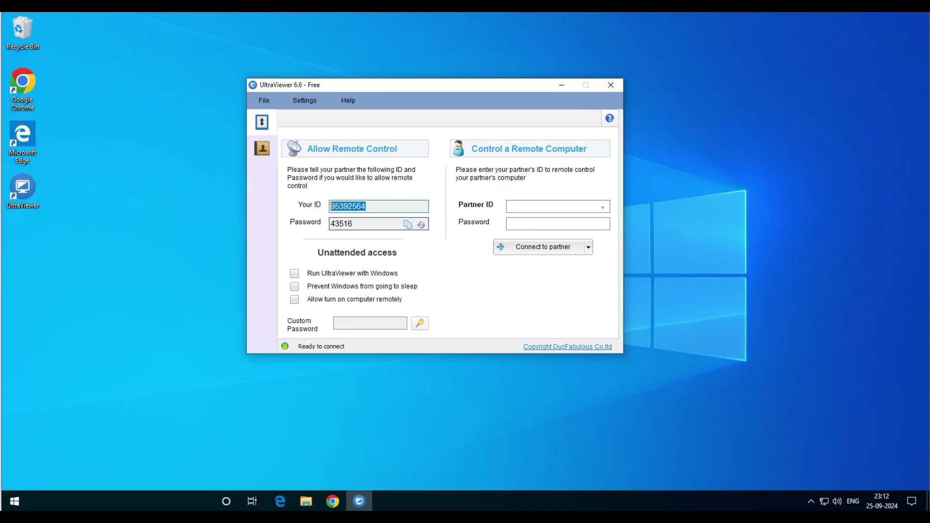
Copy the Windows 10 computer's UltraViewer password into the partner password field on the Windows 11 computer and connect to the partner
key("Tab")
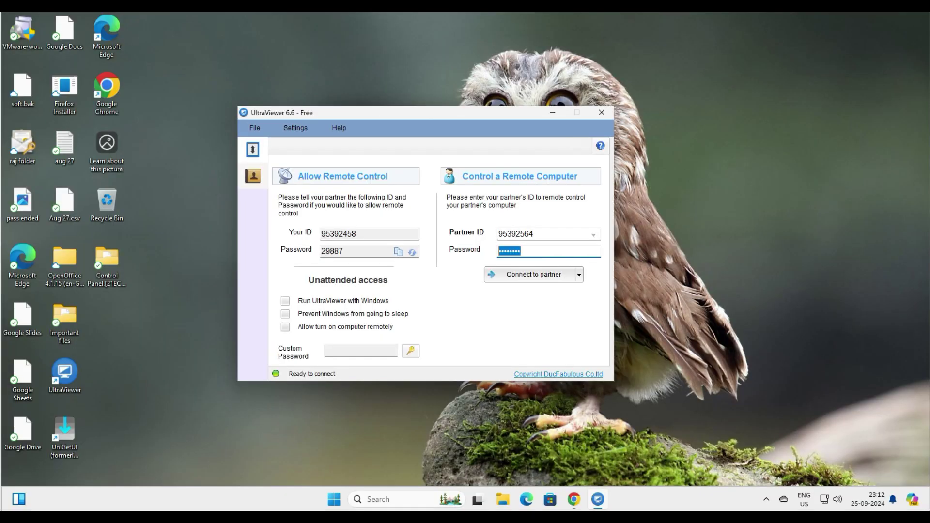
key("ctrl+v")
key("Return")
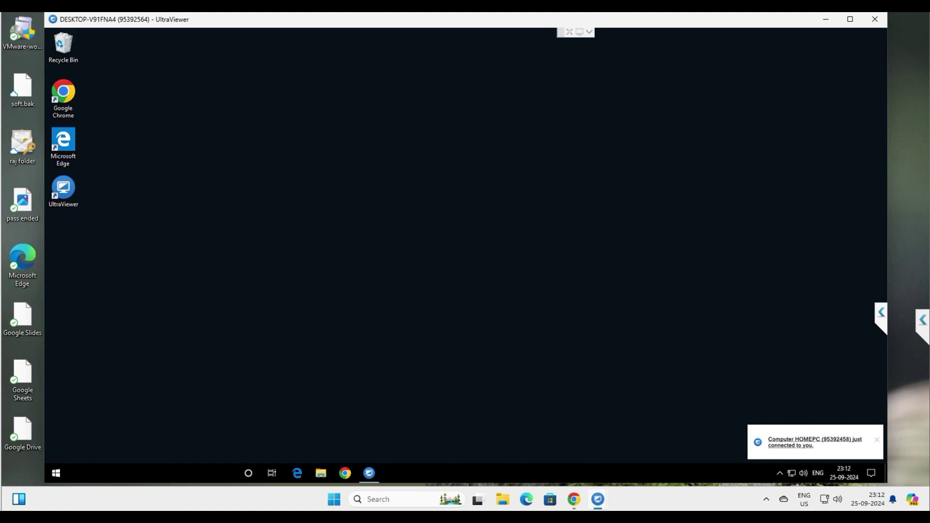
Test control of the remote computer by opening and dismissing its Start menu, and bring up its UltraViewer window
left_click(56, 473)
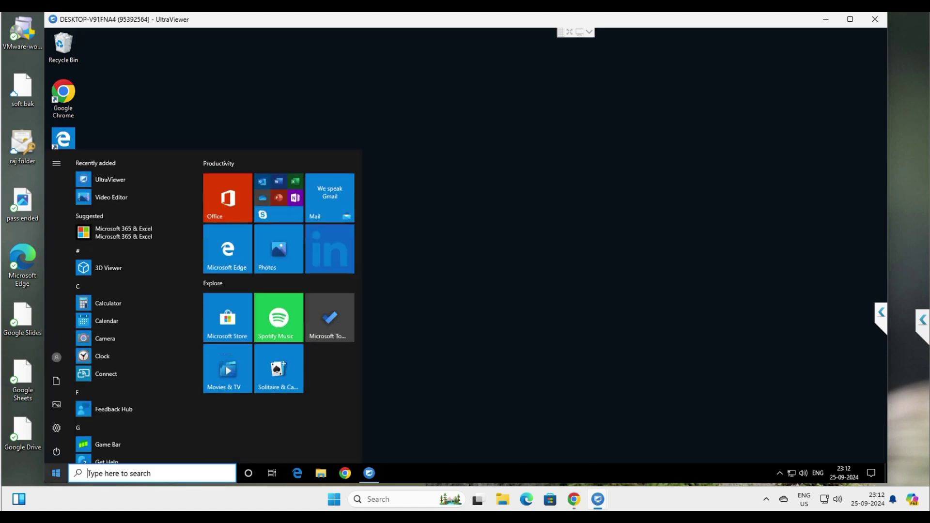
key("Escape")
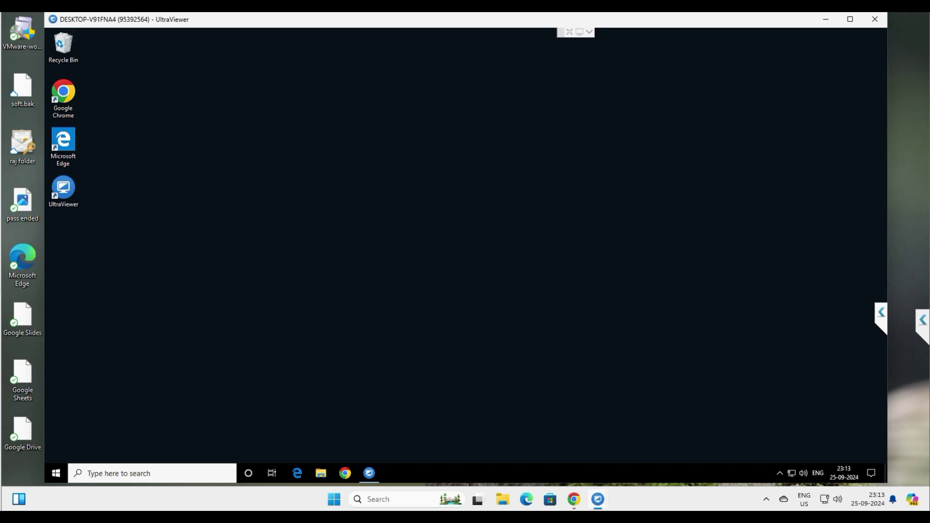
left_click(369, 473)
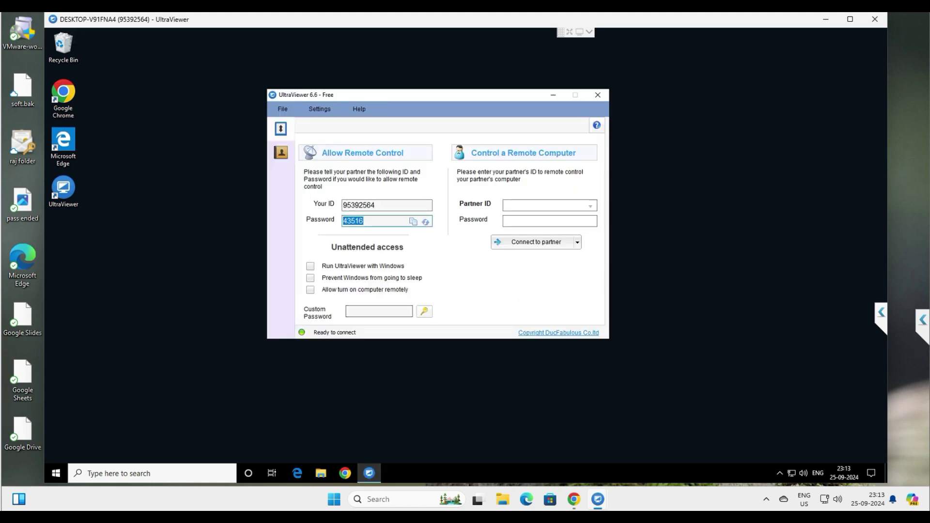
Enable running UltraViewer with Windows on the remote computer, and try to prevent Windows from going to sleep
left_click(377, 221)
left_click(415, 318)
left_click(310, 277)
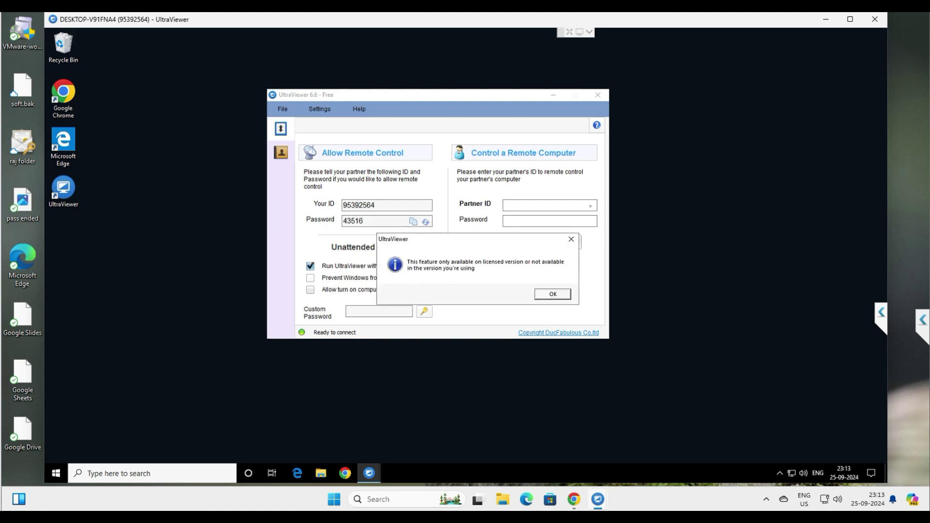
key("Return")
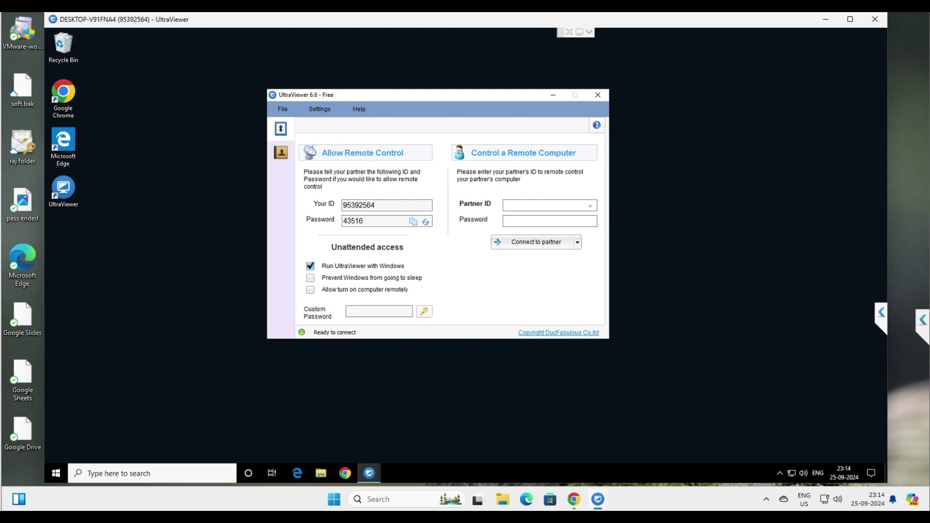
Try to allow turning on the remote computer from sleep or hibernation with the default wake-up intervals, and close the wake-up configuration
left_click(311, 290)
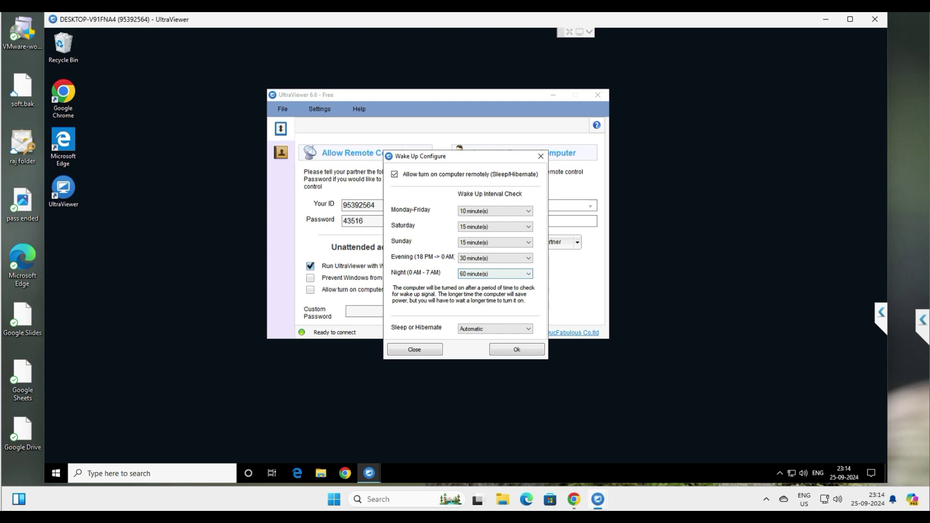
left_click(517, 350)
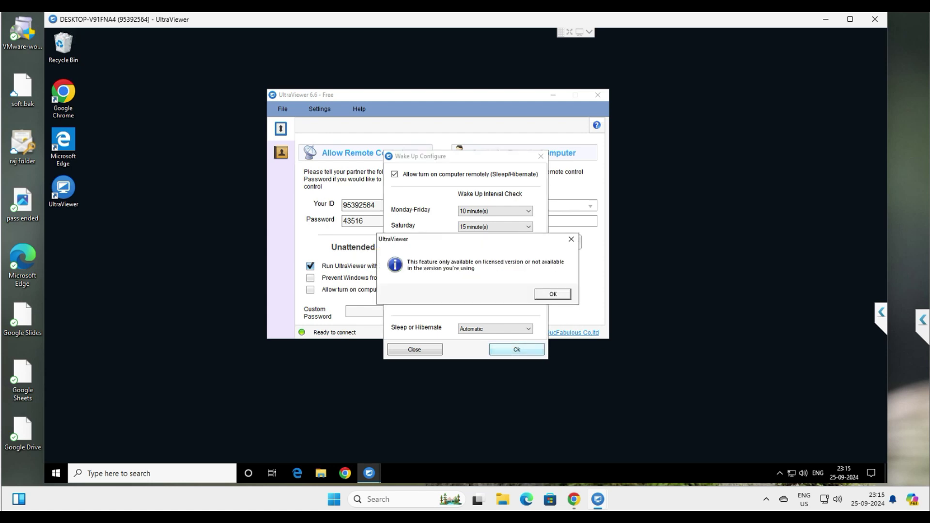
key("Return")
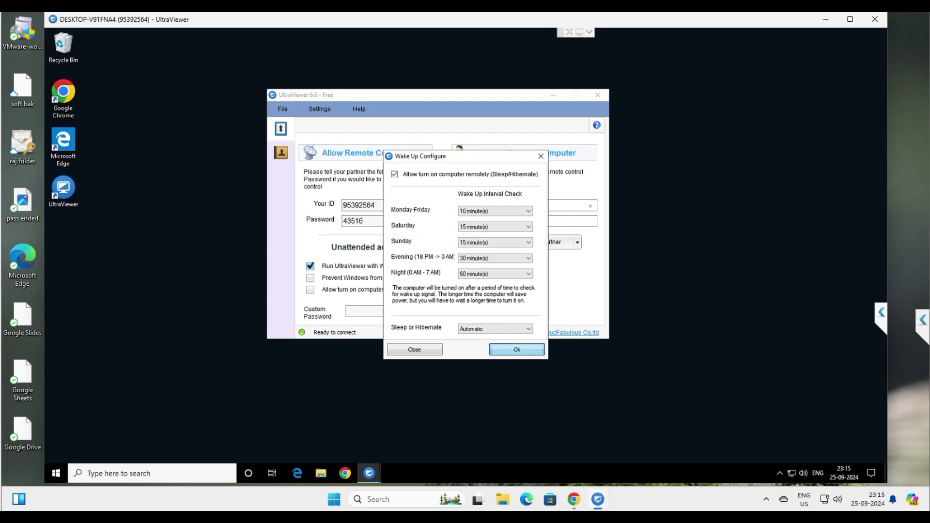
left_click(517, 350)
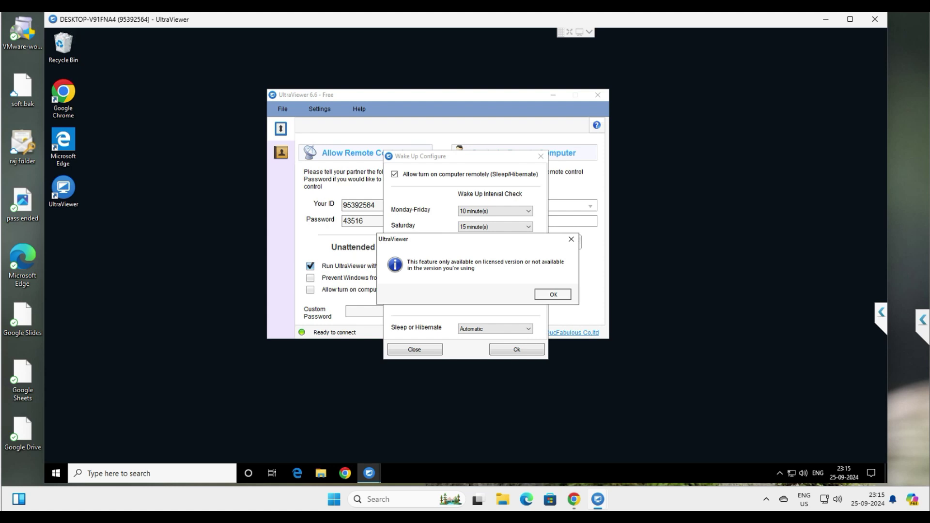
left_click(553, 294)
left_click(540, 156)
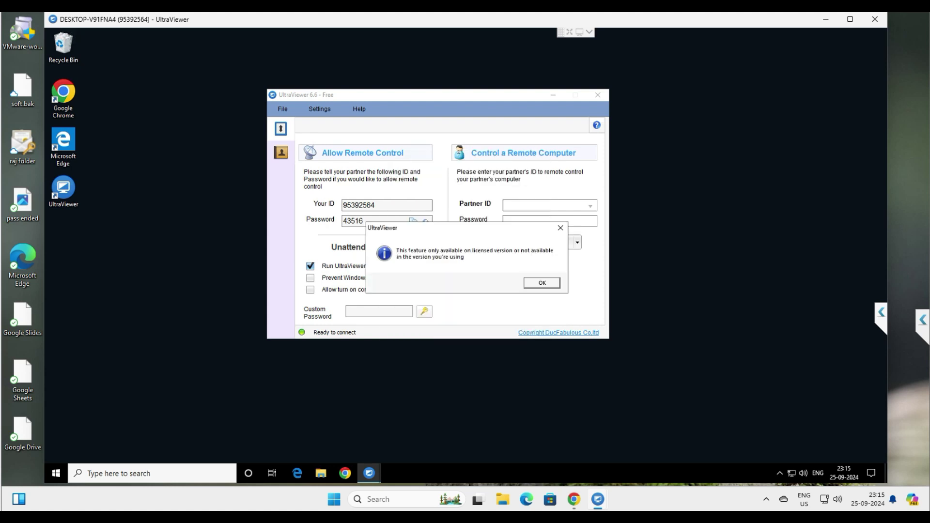
left_click(542, 283)
Open the remote UltraViewer's options and examine the Connection proxy fields and the Remote control and Security settings
left_click(282, 109)
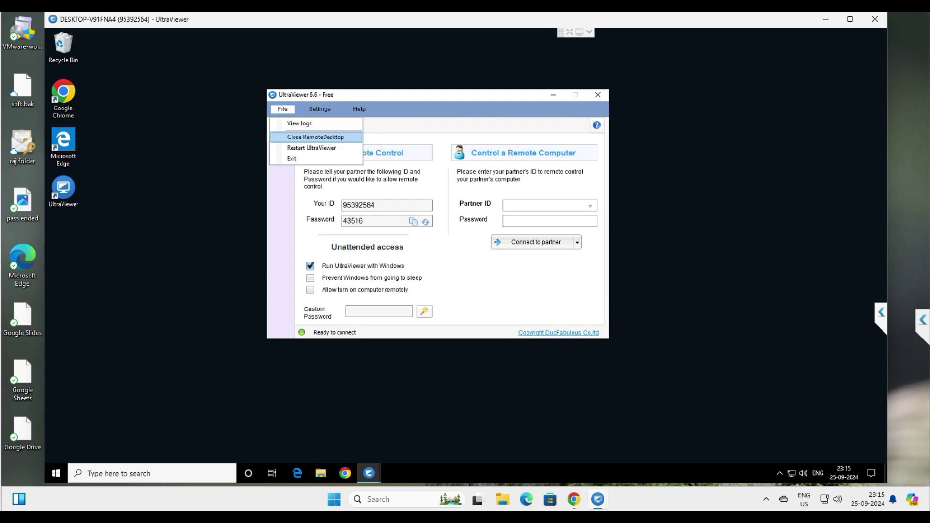
key("Down")
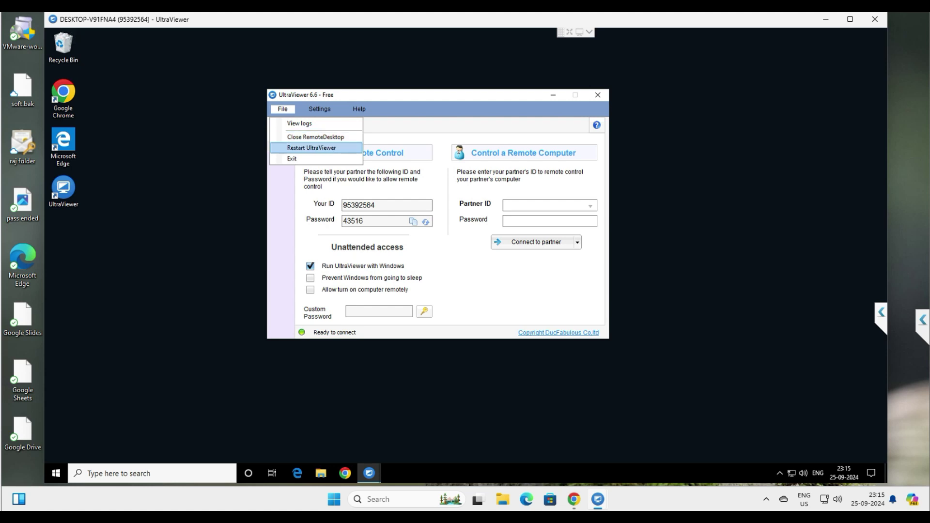
mouse_move(320, 109)
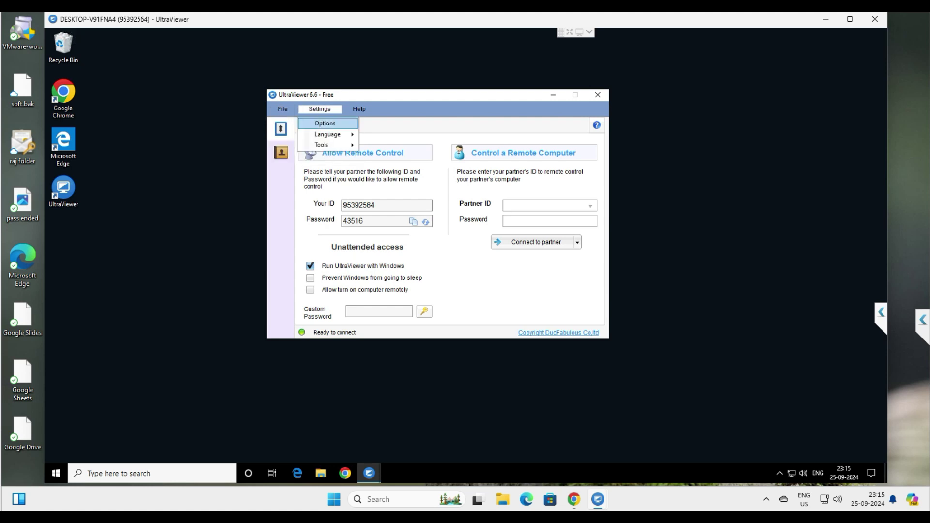
key("Return")
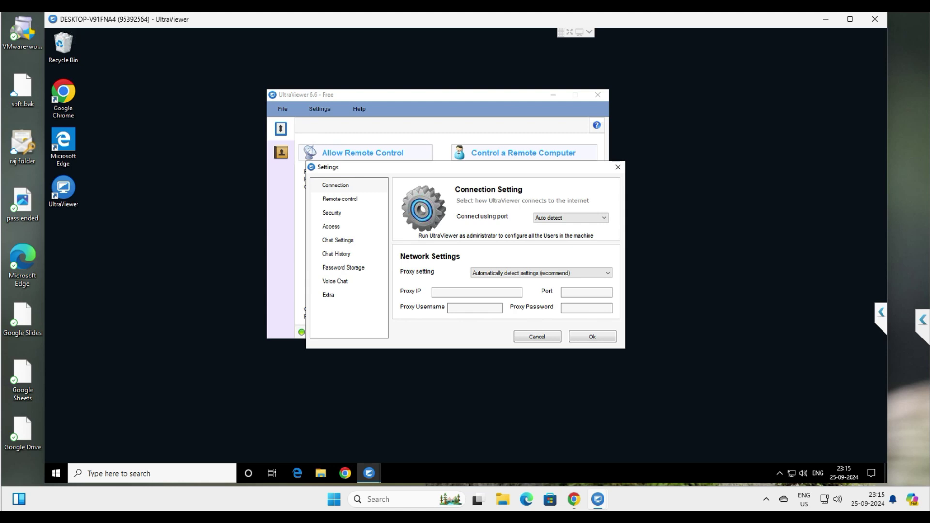
left_click(335, 185)
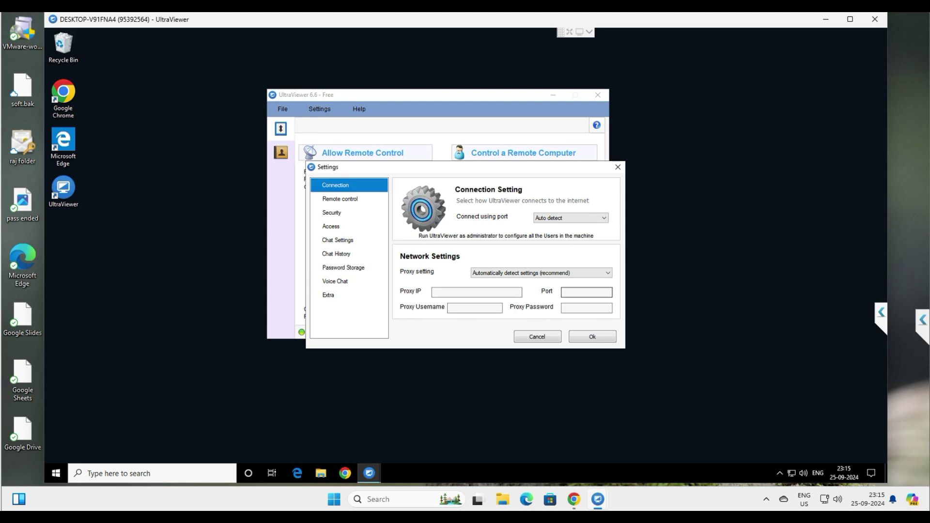
left_click(477, 292)
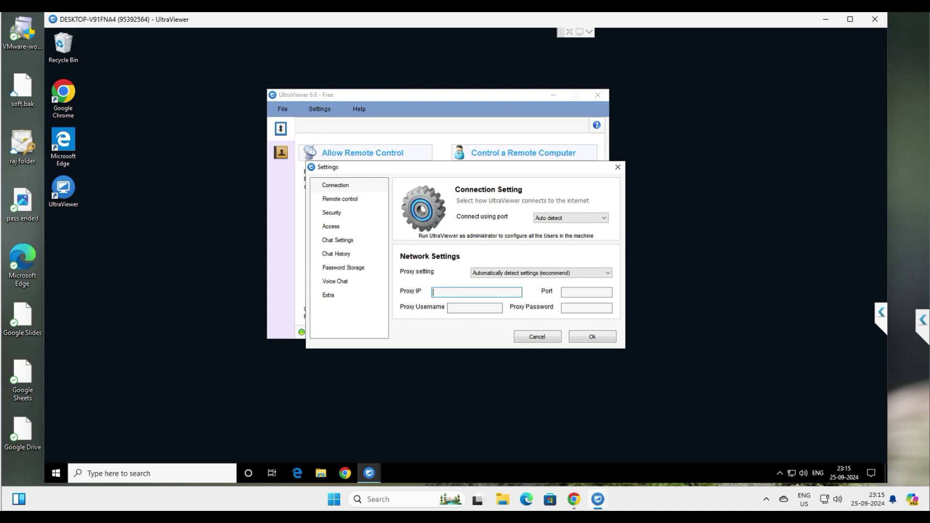
left_click(586, 293)
left_click(475, 308)
left_click(586, 308)
left_click(340, 199)
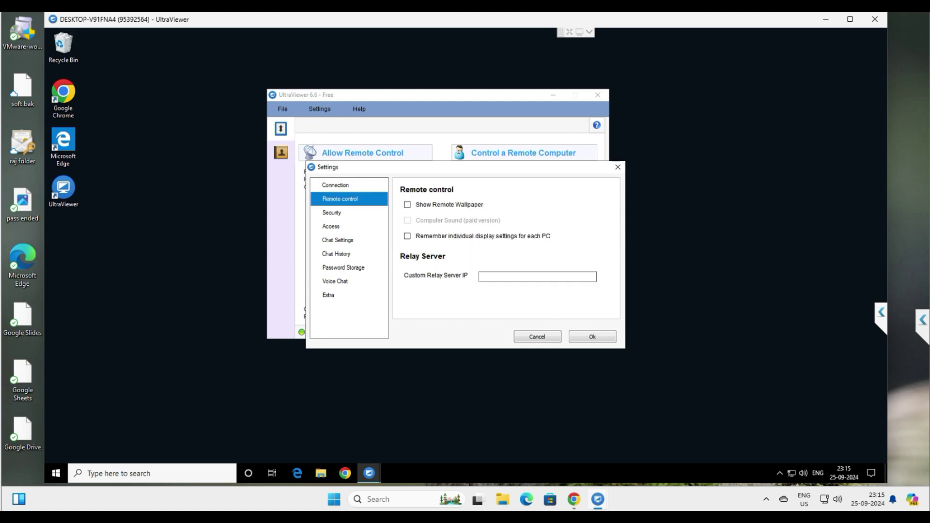
left_click(332, 213)
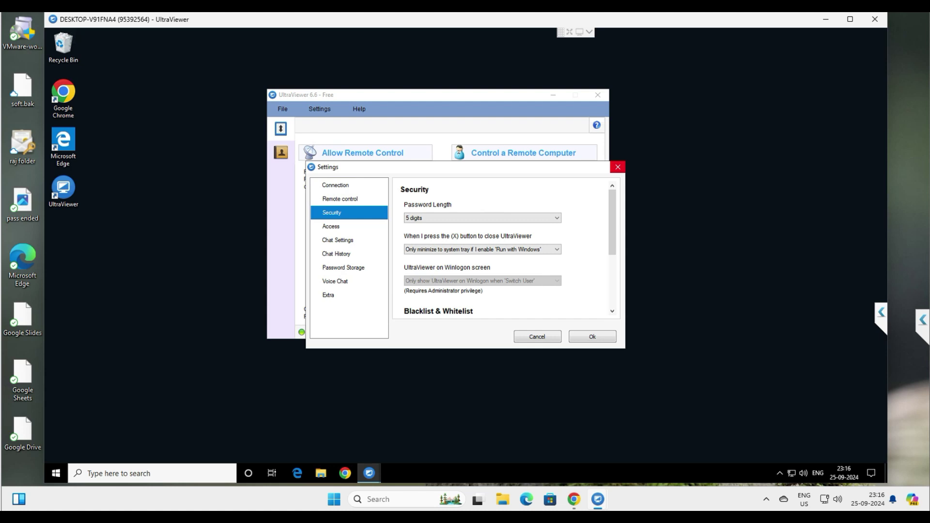
Leave the remote UltraViewer's settings, try to close its main window, and cancel the exit
left_click(617, 166)
left_click(597, 95)
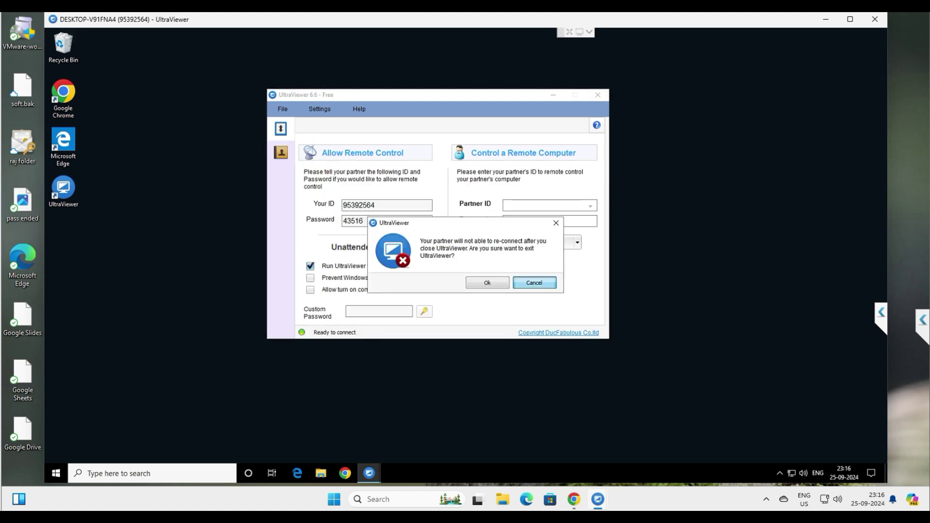
left_click(534, 282)
In the remote UltraViewer's Security options, set the (X) button behaviour to 'Always minimize to system tray' and save the settings
left_click(320, 108)
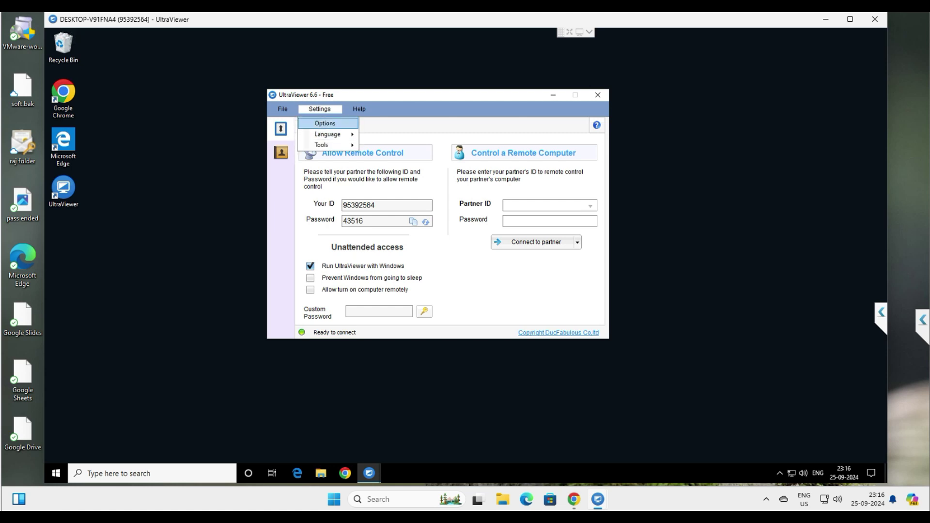
left_click(325, 124)
left_click(332, 213)
left_click(340, 199)
left_click(332, 212)
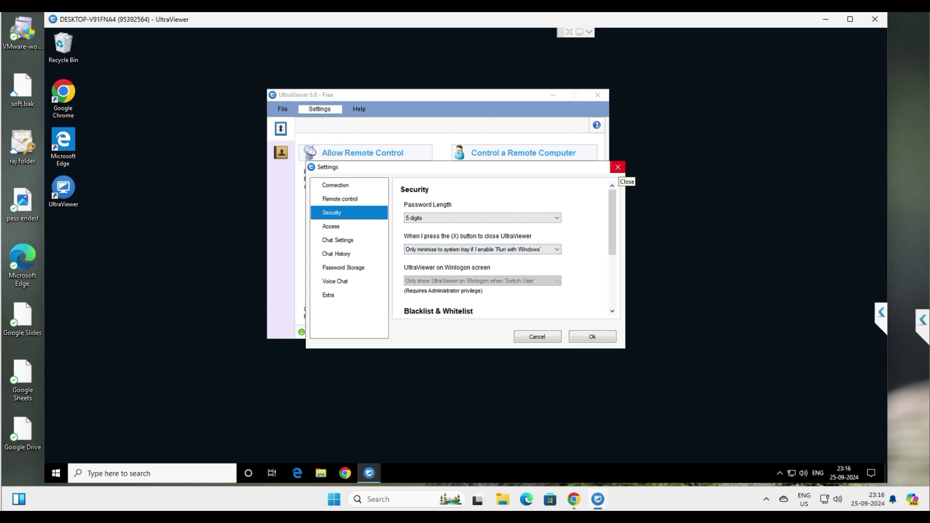
left_click(485, 249)
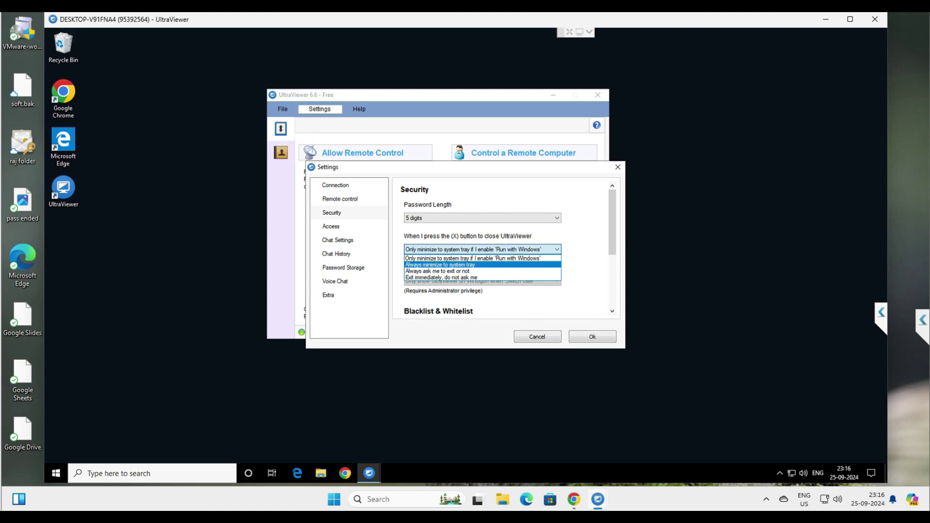
scroll(483, 265, "down", 1)
left_click(484, 244)
left_click(484, 243)
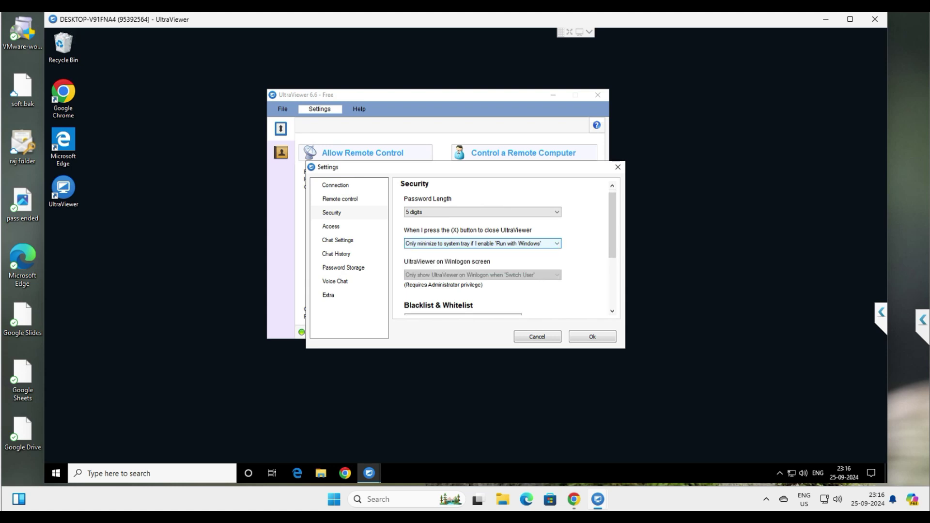
left_click(482, 243)
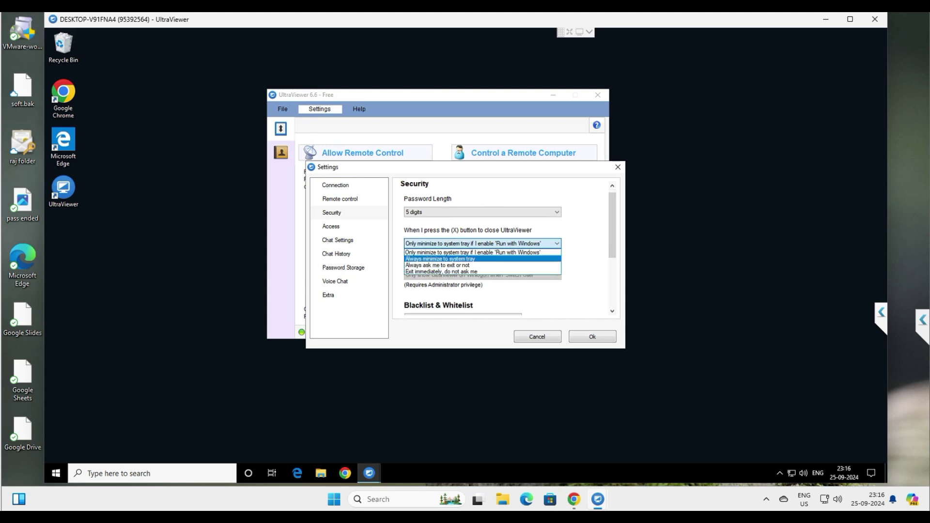
left_click(440, 258)
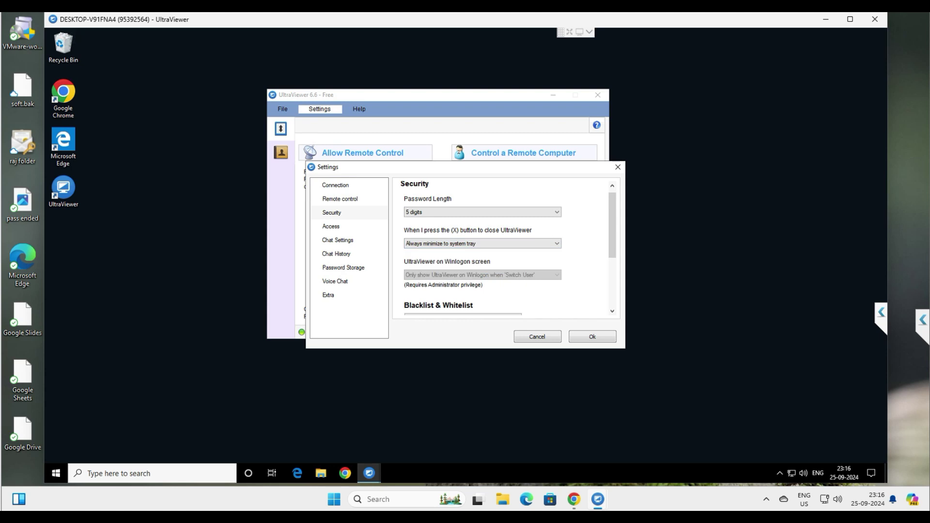
left_click(592, 336)
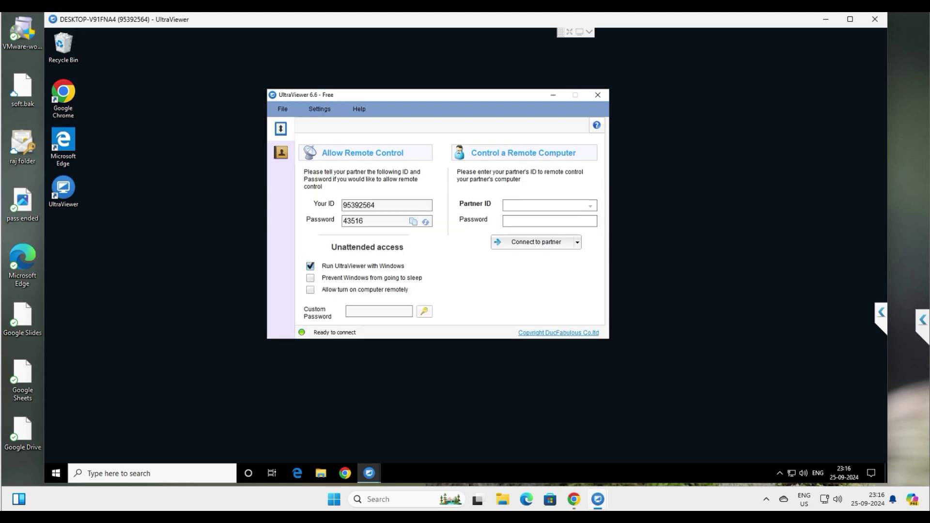
Test the close behaviour by closing the remote UltraViewer window and reopening it from the remote computer's system tray
left_click(597, 95)
left_click(541, 282)
left_click(779, 473)
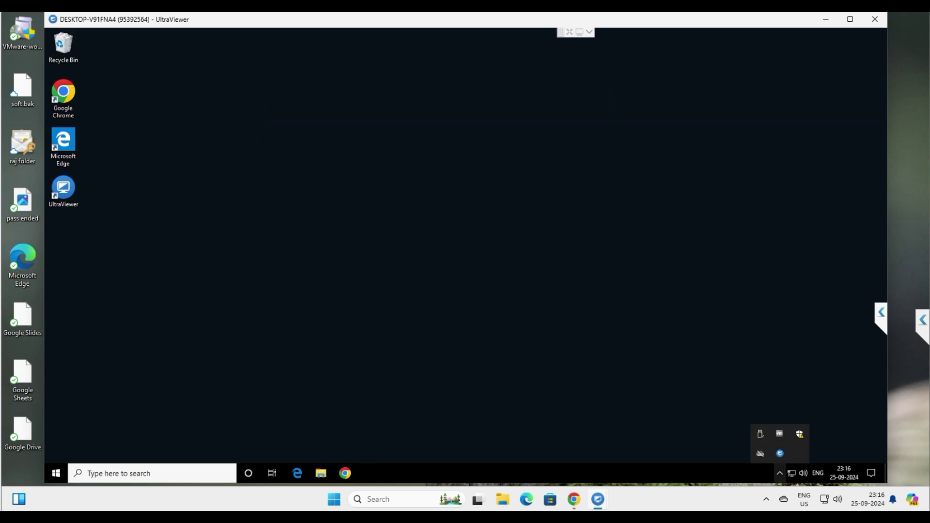
double_click(779, 453)
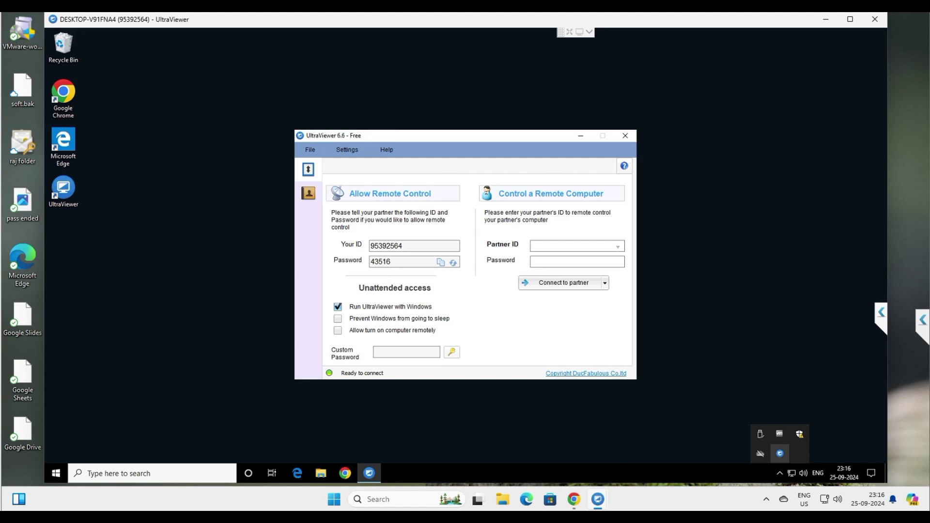
In the remote UltraViewer's Access options, set and confirm a custom password, keeping the automatically retrieved computer name
left_click(347, 150)
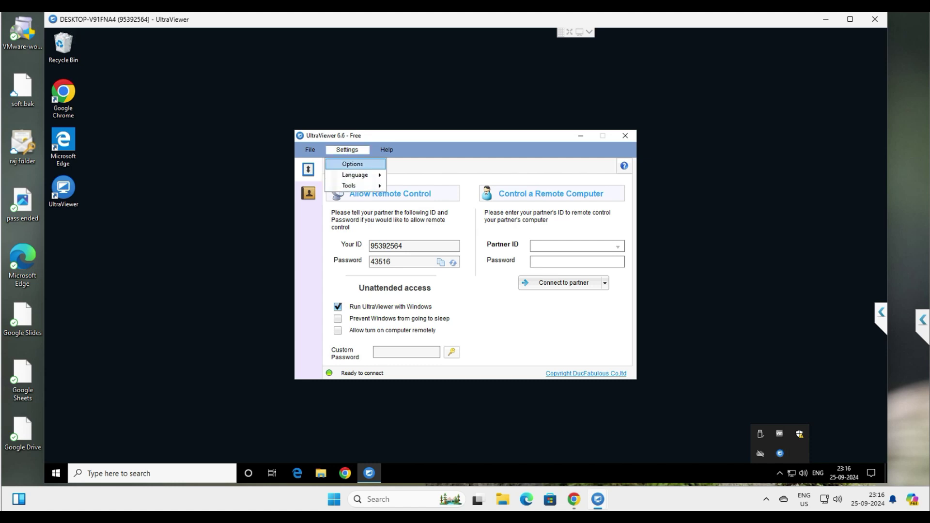
left_click(352, 164)
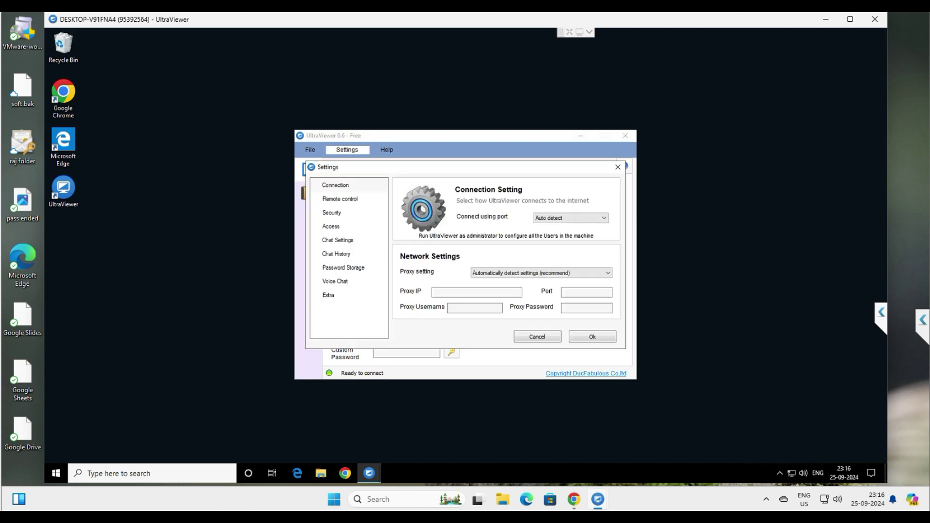
left_click(349, 227)
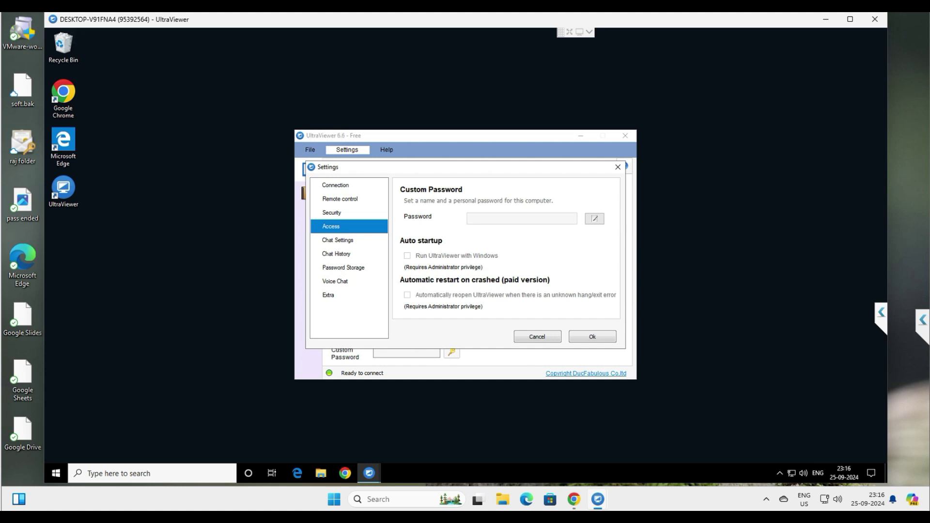
left_click(594, 219)
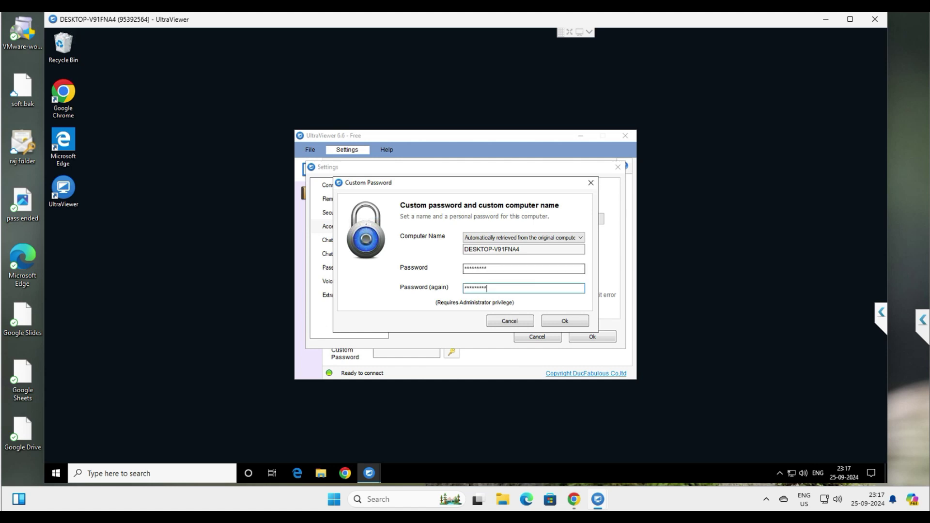
left_click(565, 321)
left_click(415, 318)
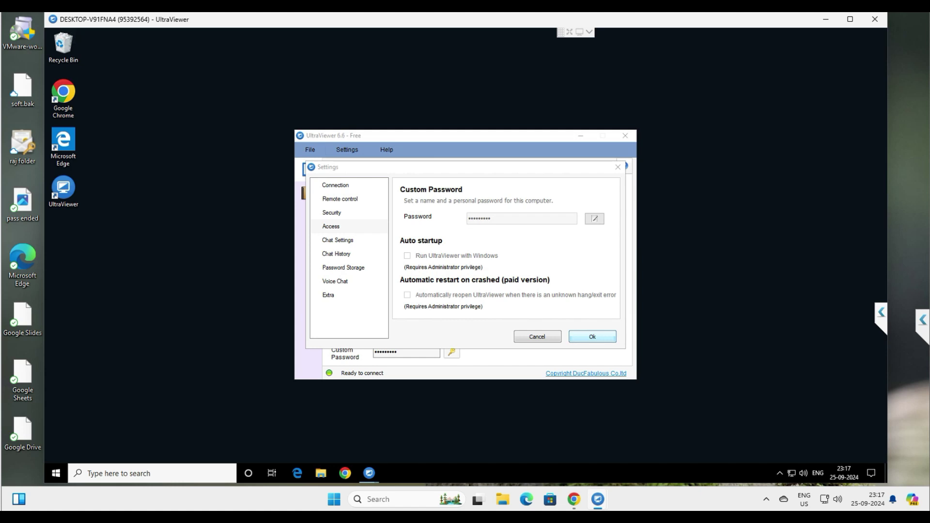
Examine the Chat Settings, Chat History, Voice Chat and Password Storage options, and close the settings
left_click(338, 241)
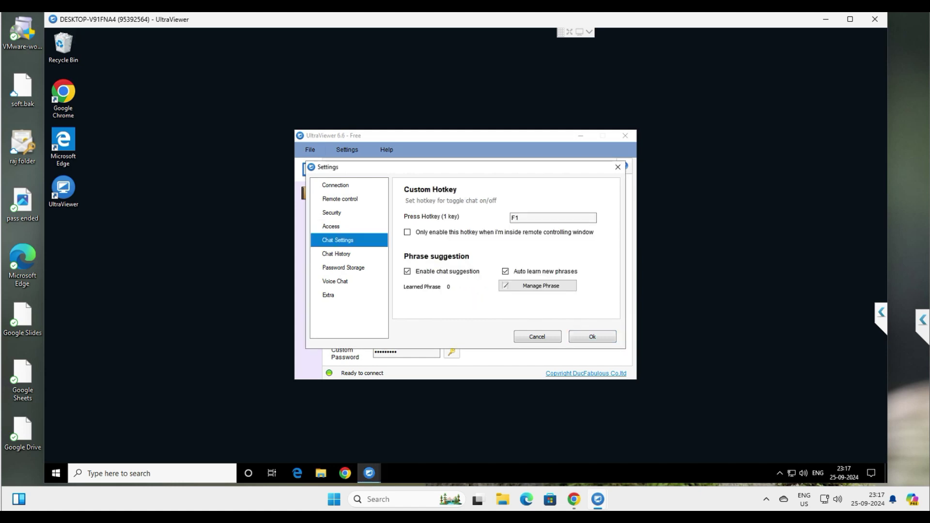
left_click(336, 254)
left_click(343, 268)
left_click(335, 282)
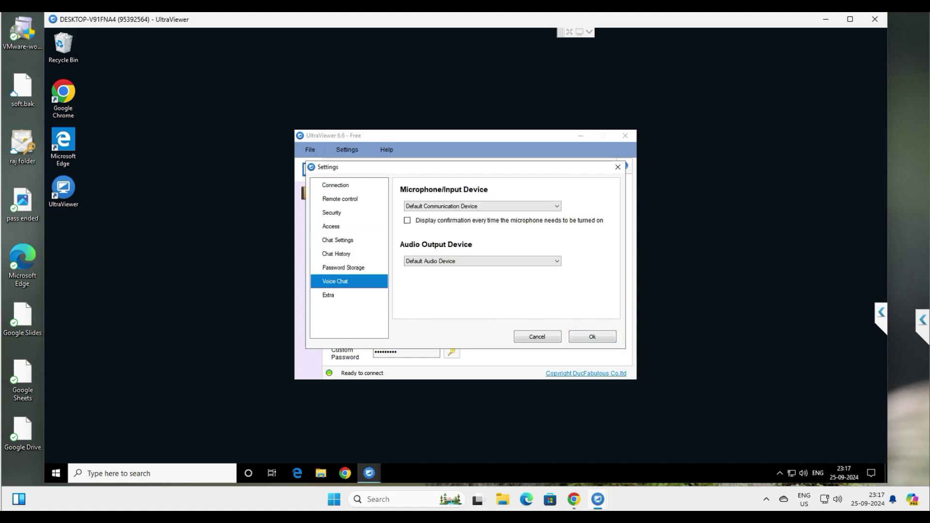
left_click(343, 268)
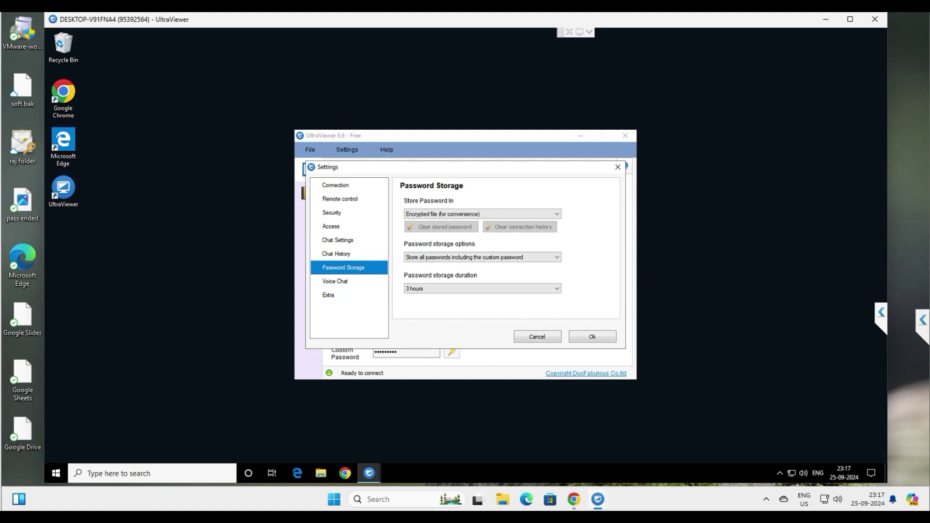
left_click(592, 337)
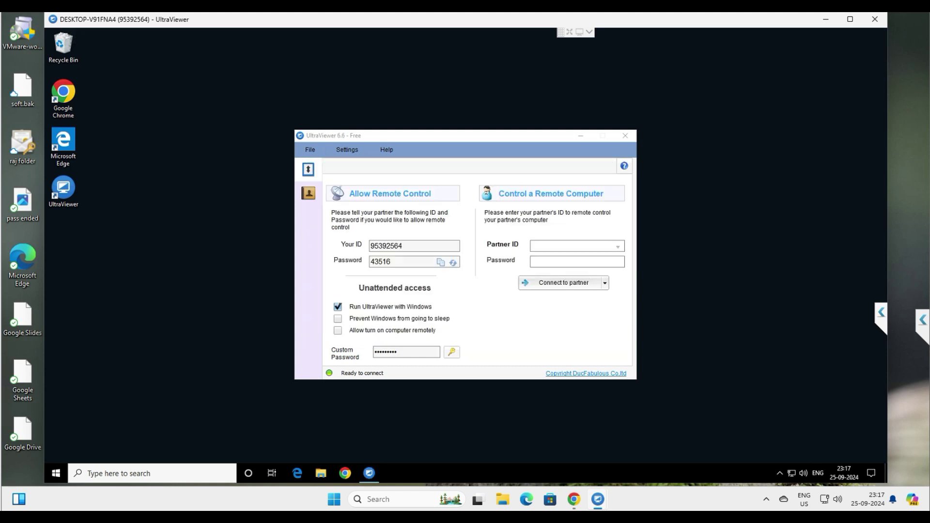
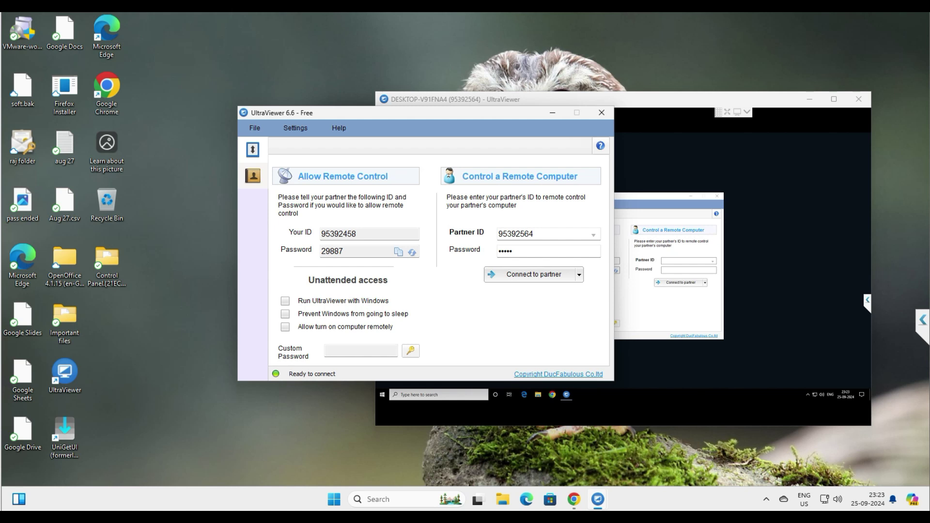
From the local UltraViewer, connect to the Windows Server computer by pasting its partner ID and password
double_click(532, 234)
key("BackSpace")
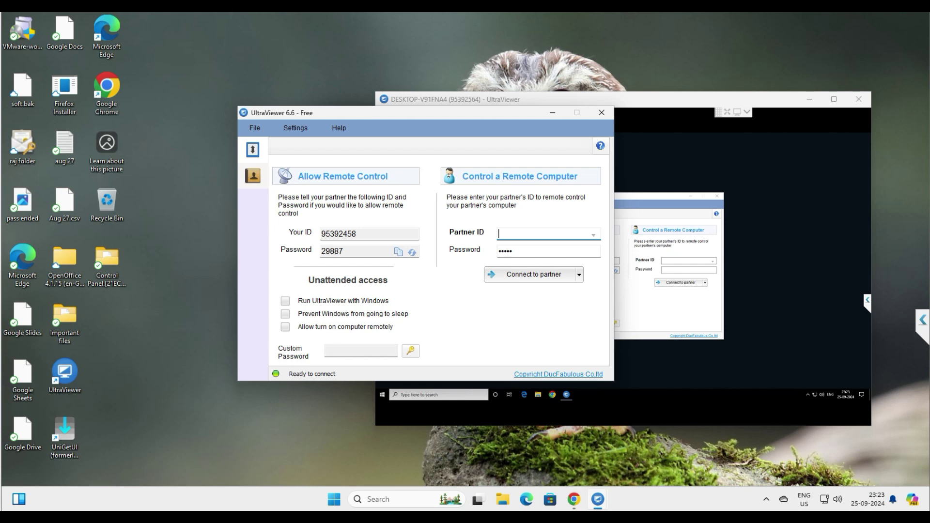
right_click(504, 234)
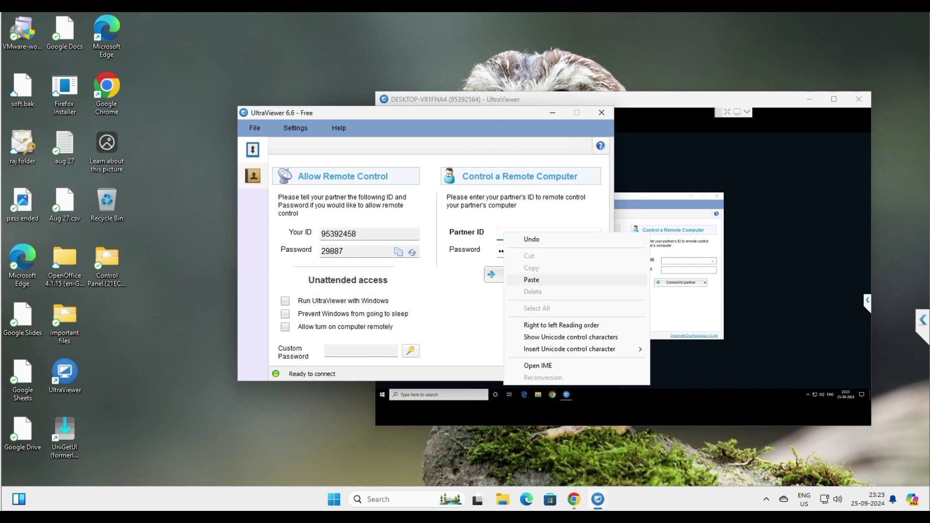
left_click(537, 280)
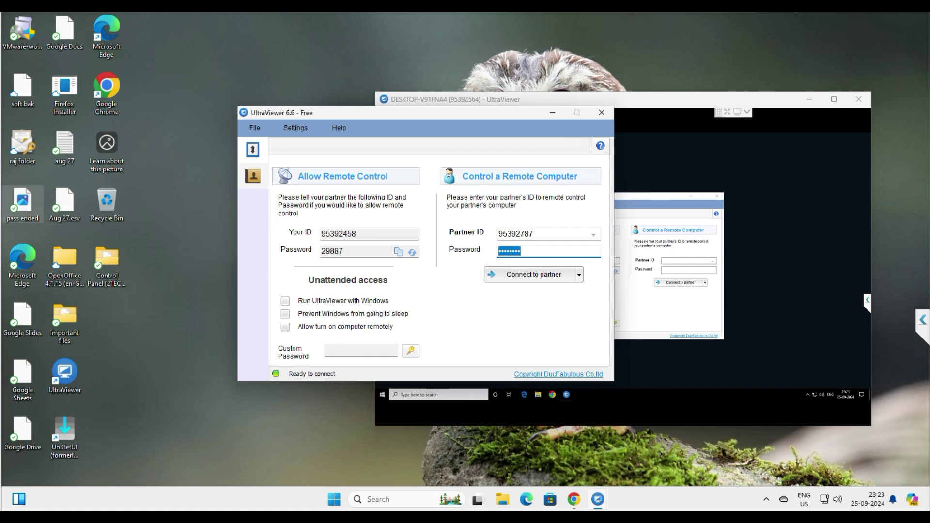
key("ctrl+v")
key("Return")
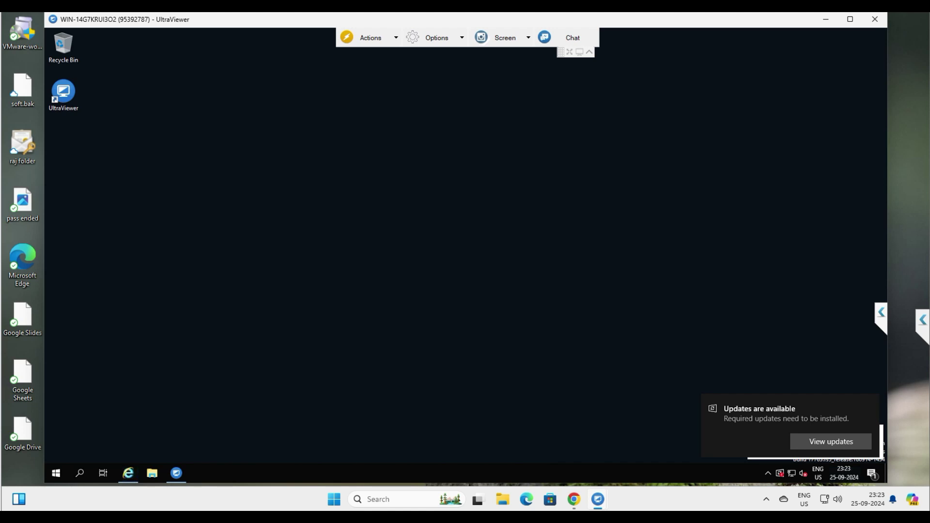
Test control of the Windows Server by opening its Start menu, and maximize and restore the session window
left_click(55, 473)
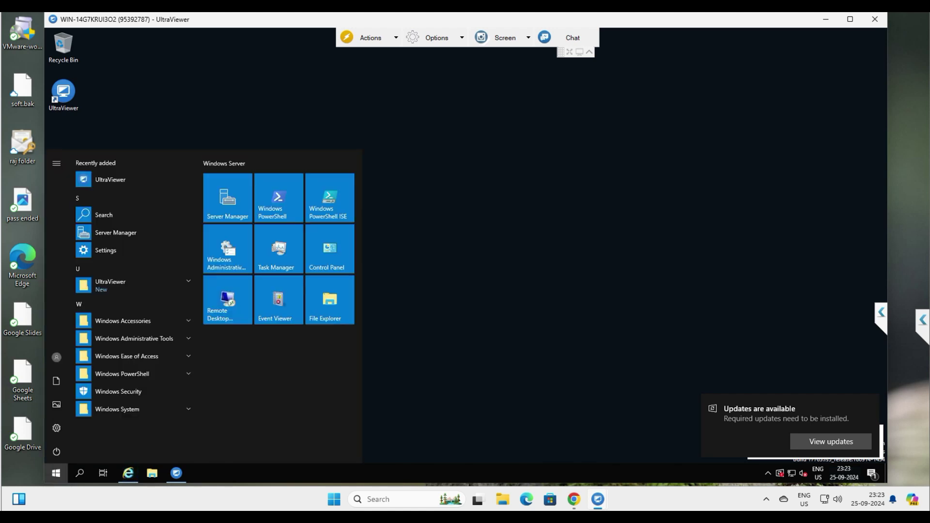
left_click(850, 19)
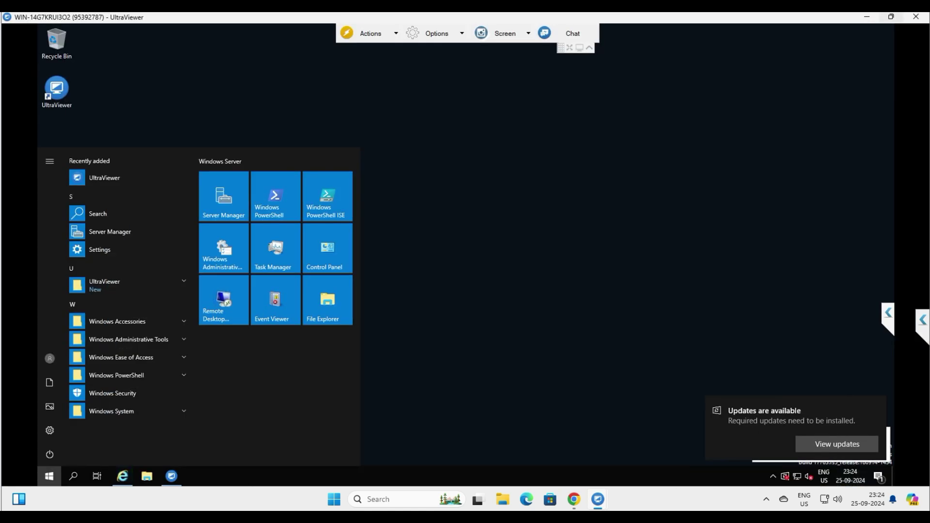
left_click(891, 16)
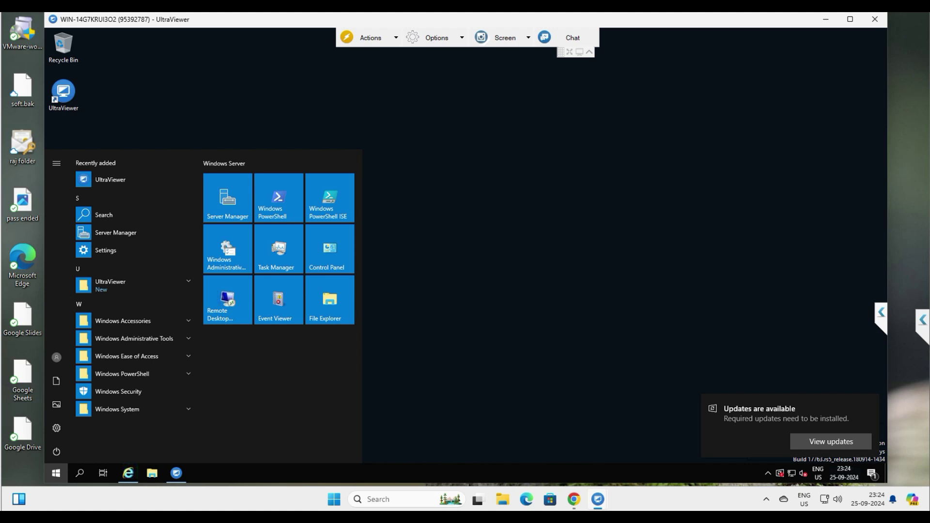
Arrange the Windows Server and Windows 10 session windows side by side, and collapse the server session's toolbar
left_click_drag(756, 20, 772, 44)
left_click_drag(61, 36, 463, 145)
left_click_drag(739, 154, 294, 92)
left_click_drag(573, 101, 629, 98)
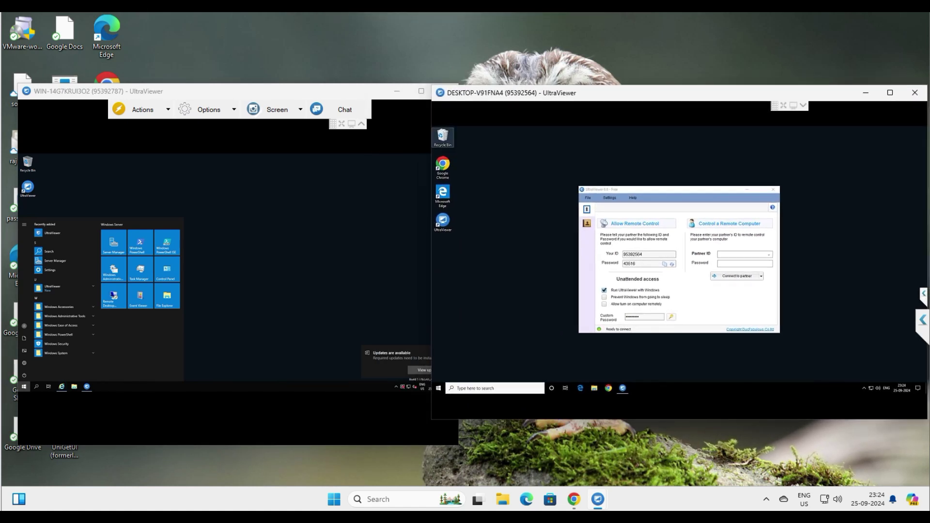
left_click(361, 124)
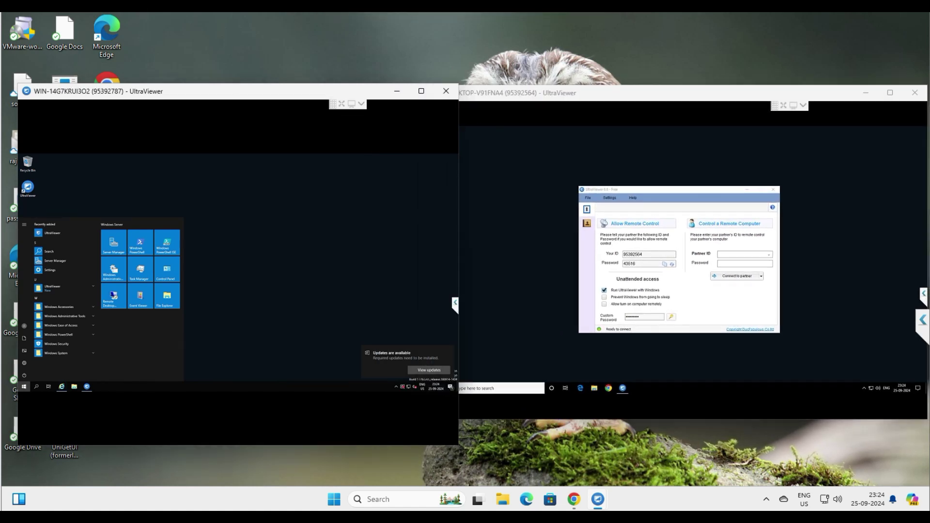
Test control of both remote computers by toggling the server's Start menu and opening the Windows 10 computer's Start menu
key("super")
left_click(23, 386)
left_click(503, 344)
left_click(438, 388)
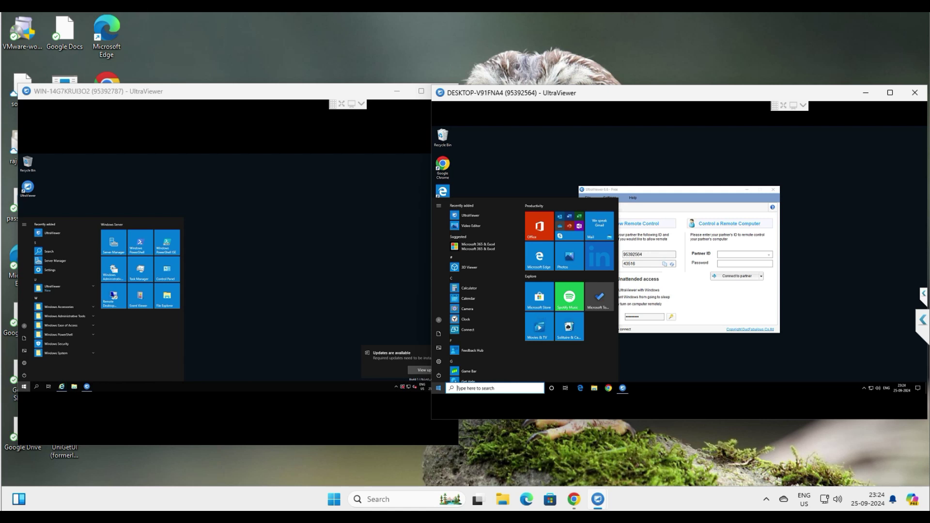
Close the Windows Server session and move the Windows 10 session window towards the middle of the desktop
left_click(420, 112)
left_click(446, 91)
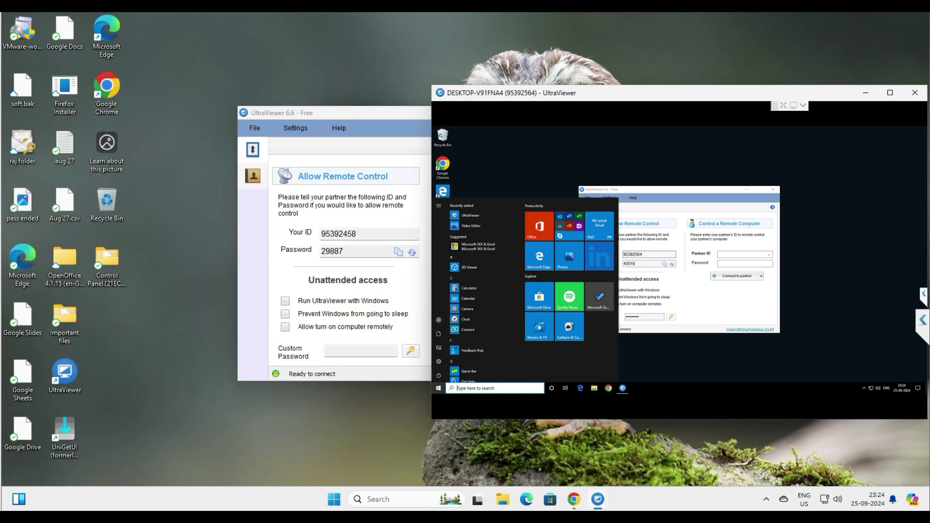
left_click_drag(819, 93, 692, 90)
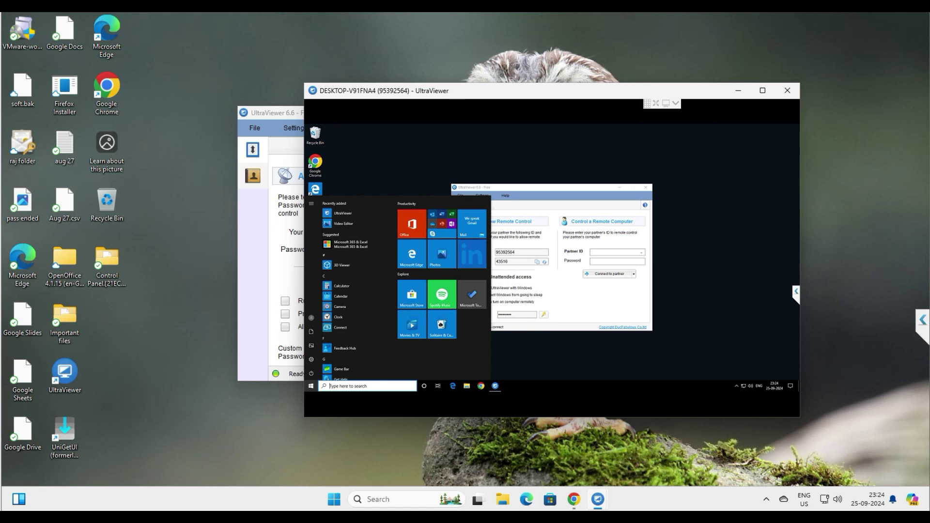
Dismiss the Windows 10 computer's Start menu, maximize its session window, and test the Start menu again by opening and closing it
left_click(311, 386)
left_click(762, 90)
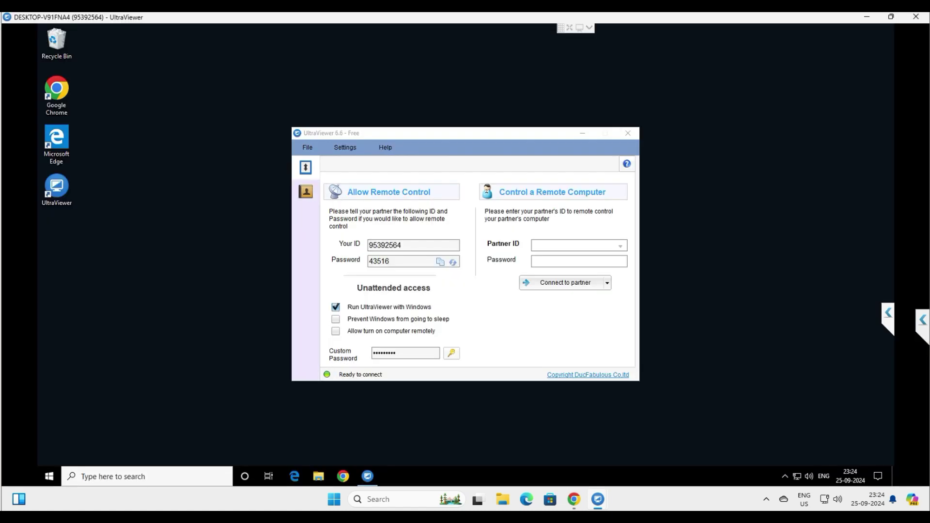
left_click(49, 476)
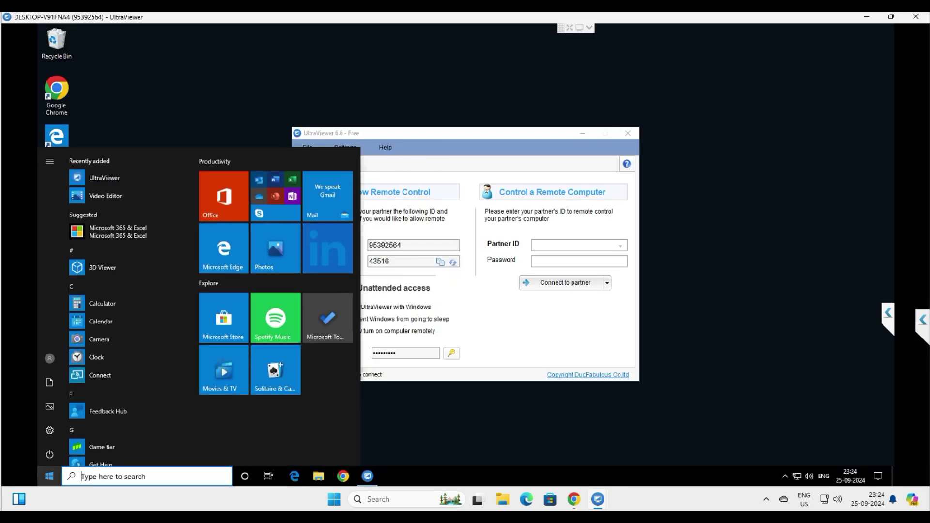
key("Escape")
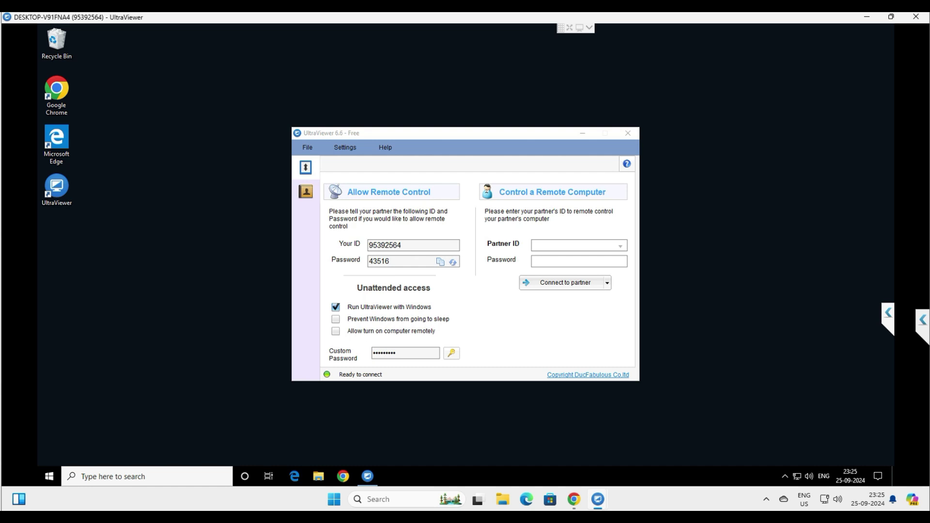
Restart the remote Windows 10 computer from within its session
left_click(398, 246)
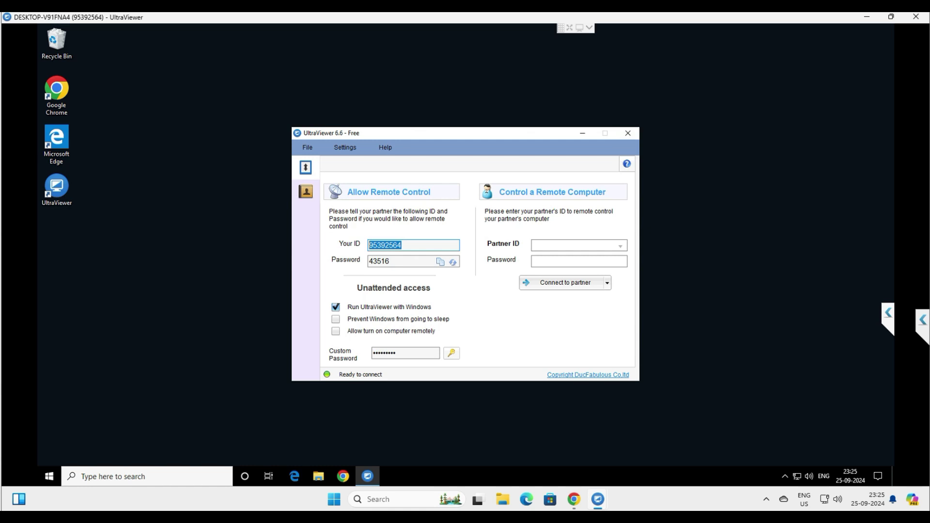
right_click(49, 476)
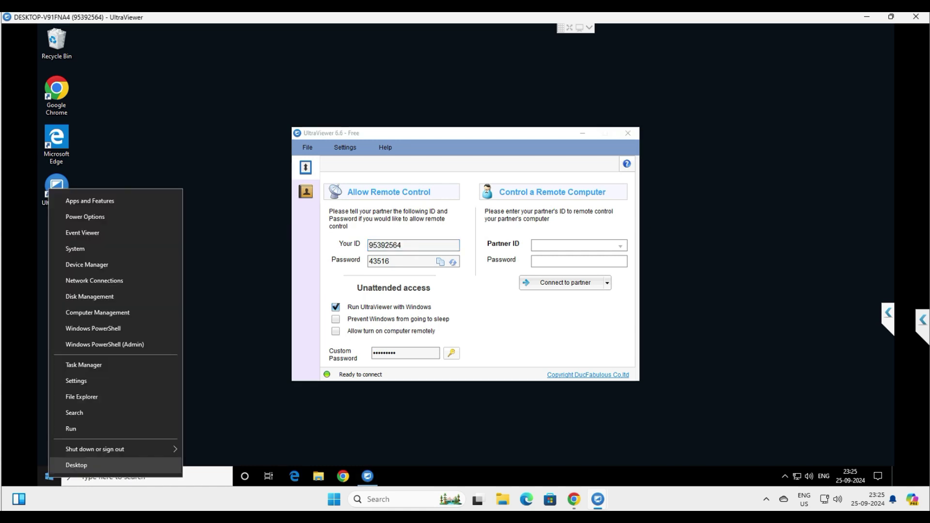
mouse_move(97, 449)
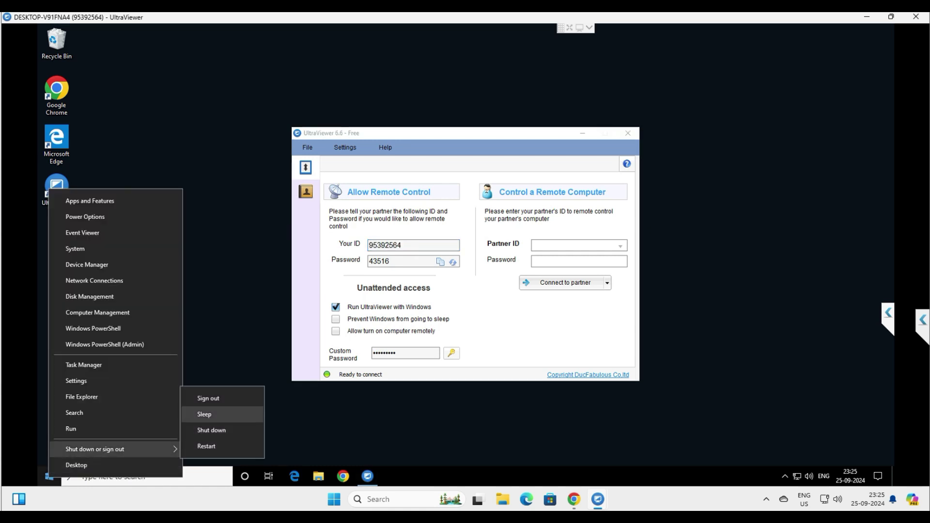
left_click(207, 446)
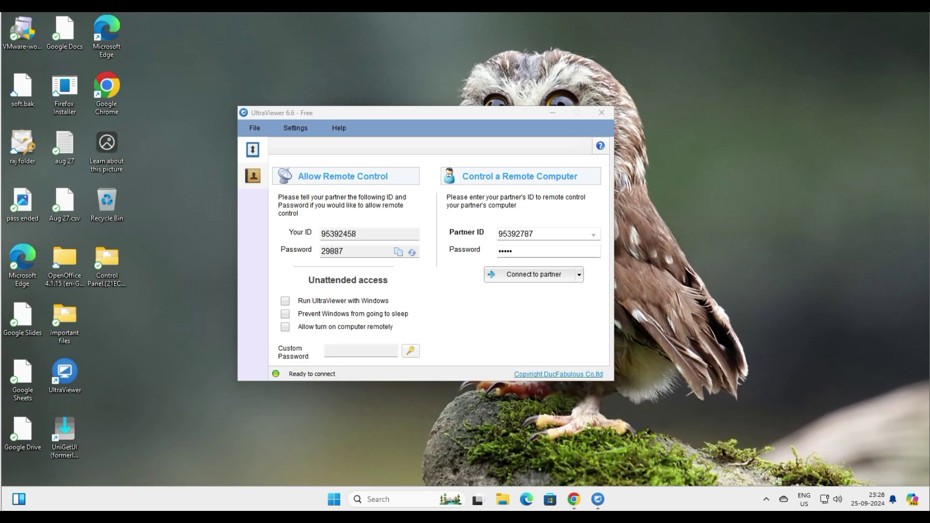
Reconnect to DESKTOP-V91FNA4 from the recent partners using its custom password, and sign in to Windows with the account password
left_click(593, 234)
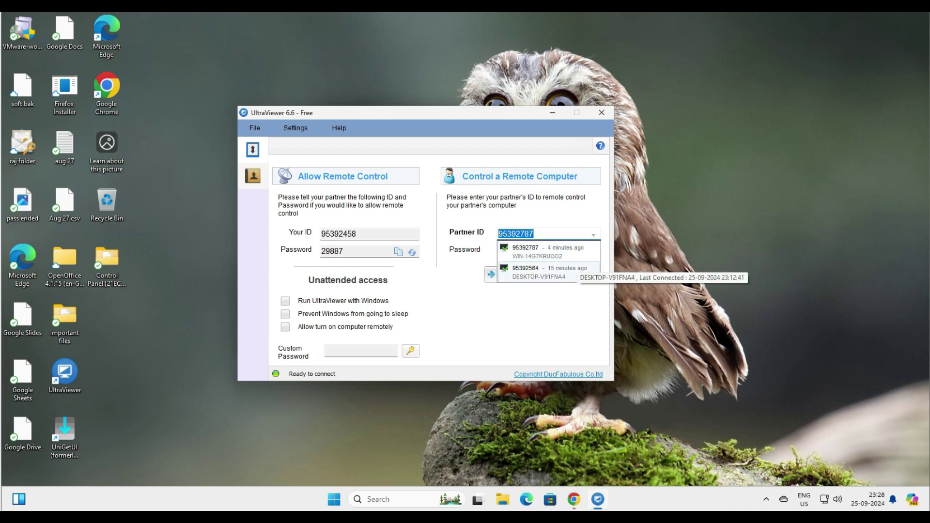
left_click(537, 272)
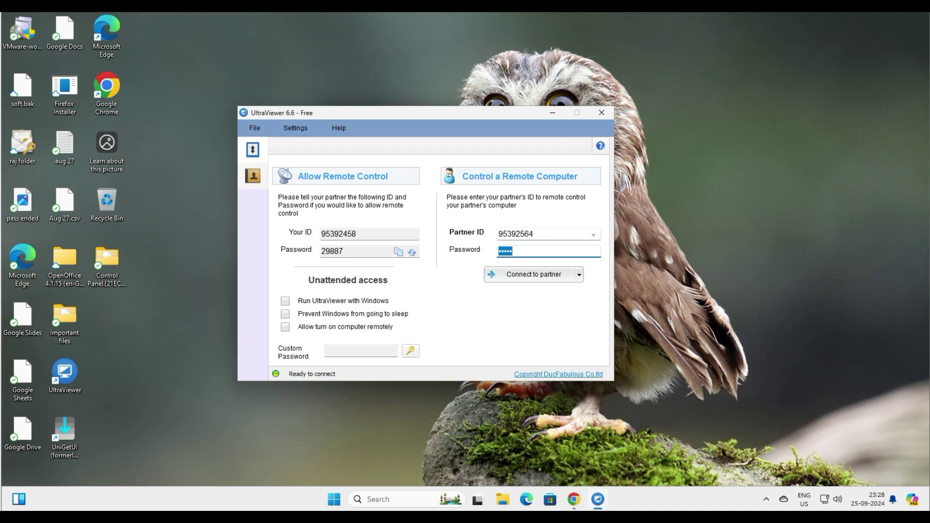
left_click(553, 234)
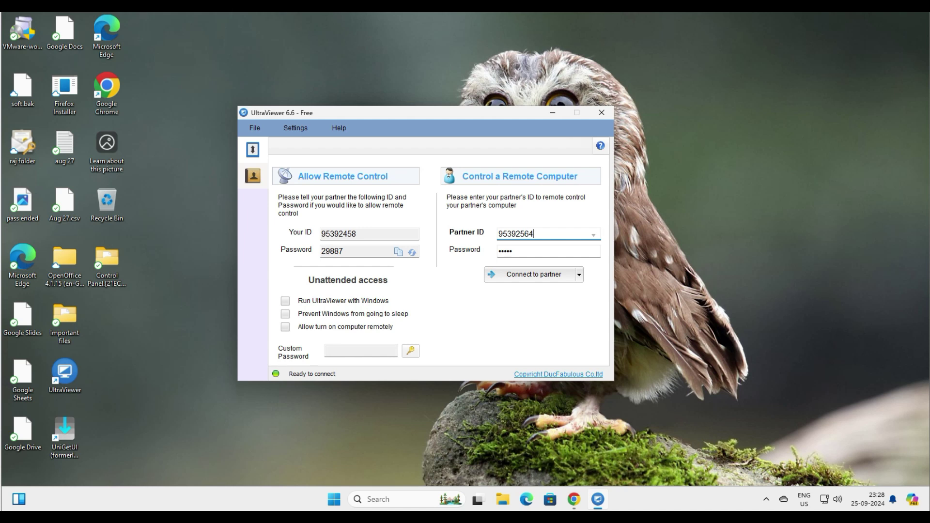
left_click(593, 234)
key("Tab")
type("**********")
key("Return")
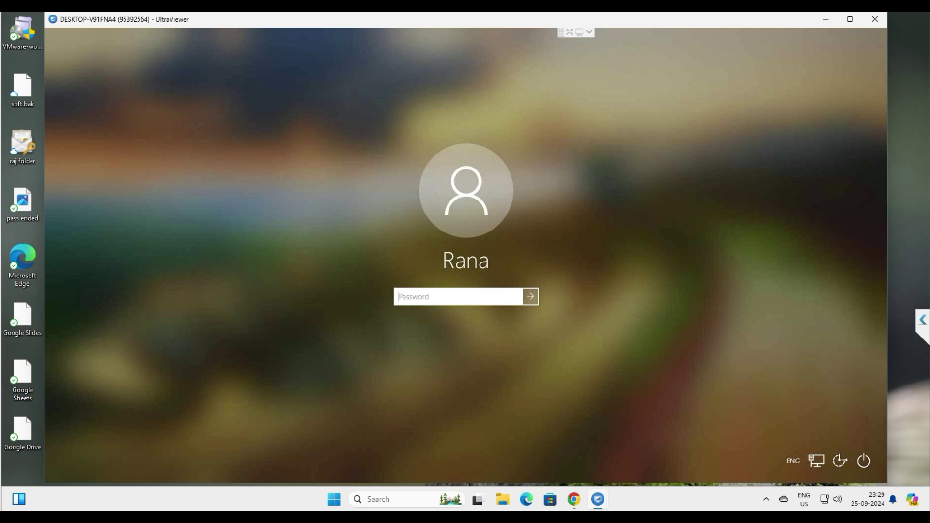
type("*********")
key("Return")
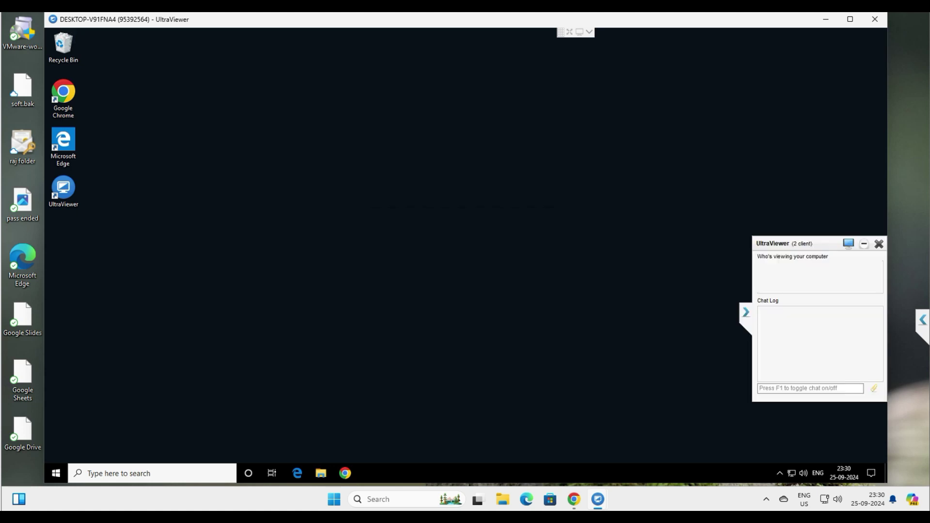
Activate the chat on the Windows 10 computer, minimize and restore the session window, and send the chat message "hello"
key("F1")
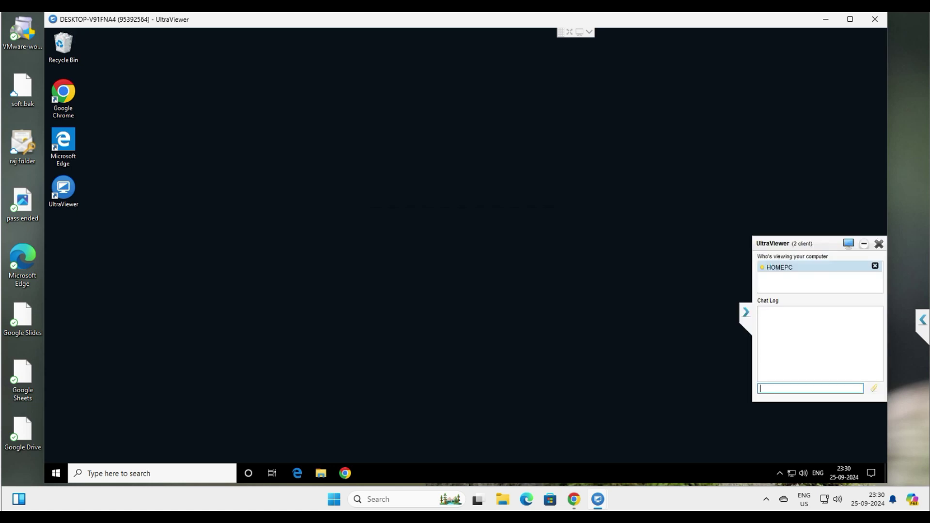
left_click(826, 19)
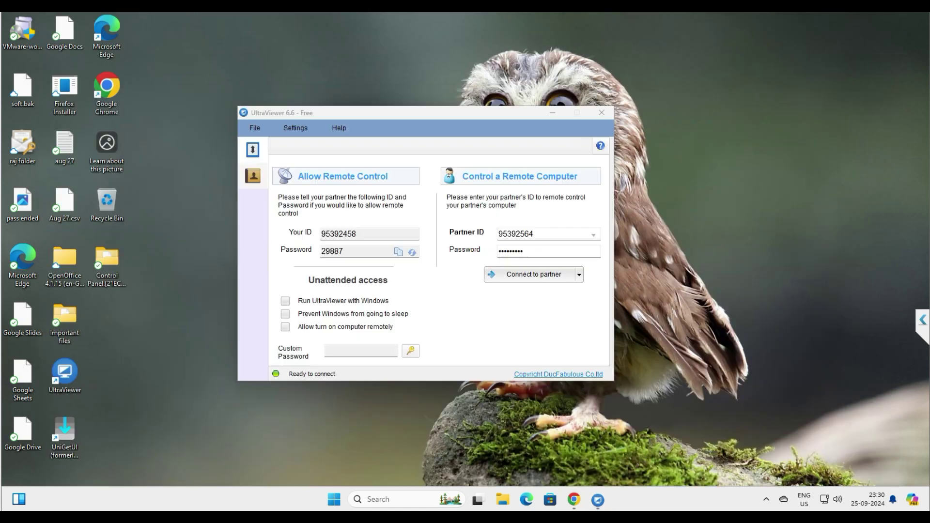
left_click(598, 500)
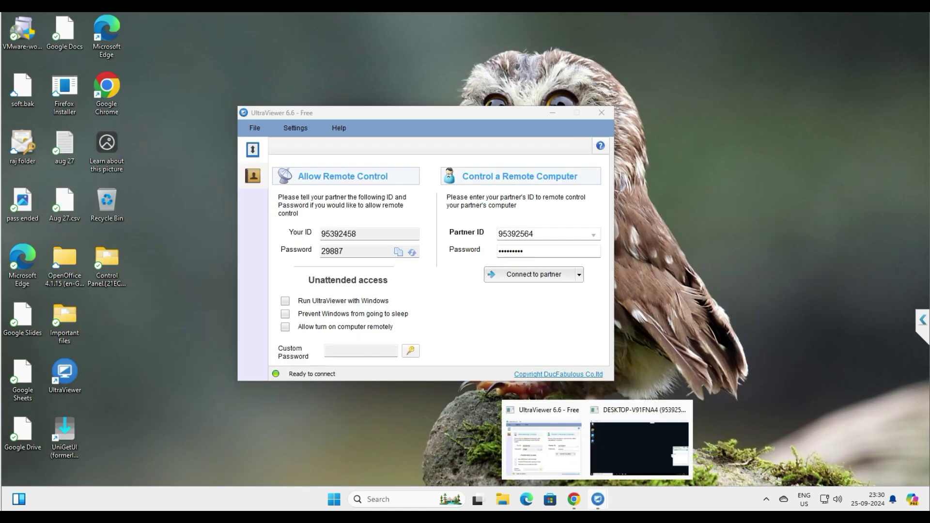
left_click(639, 446)
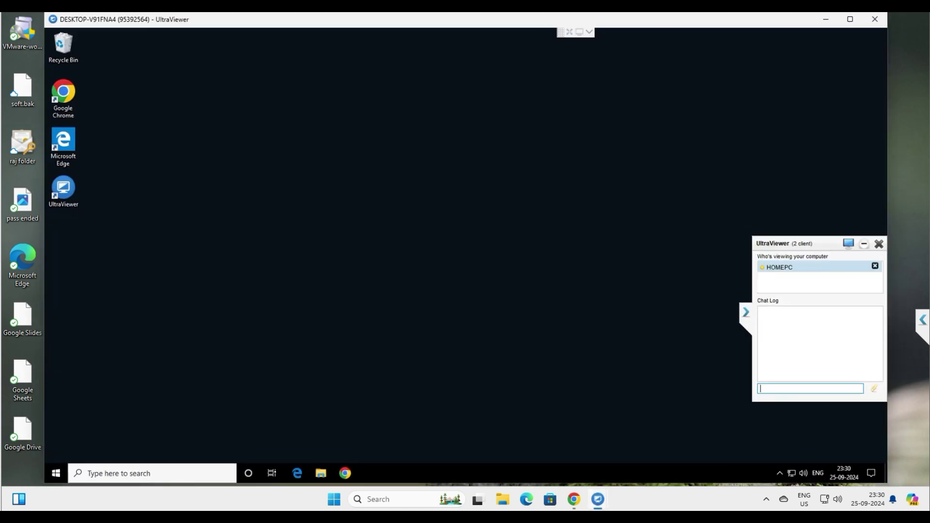
type("hello")
key("Return")
Minimize the session window, switch between the UltraViewer windows, and open the UltraViewer options on the Windows 10 computer
left_click(826, 19)
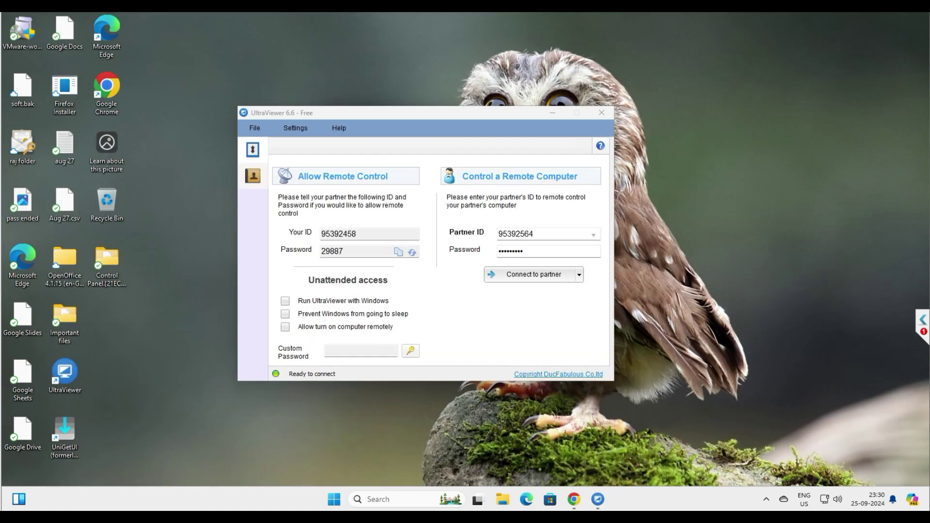
left_click(598, 499)
left_click(546, 447)
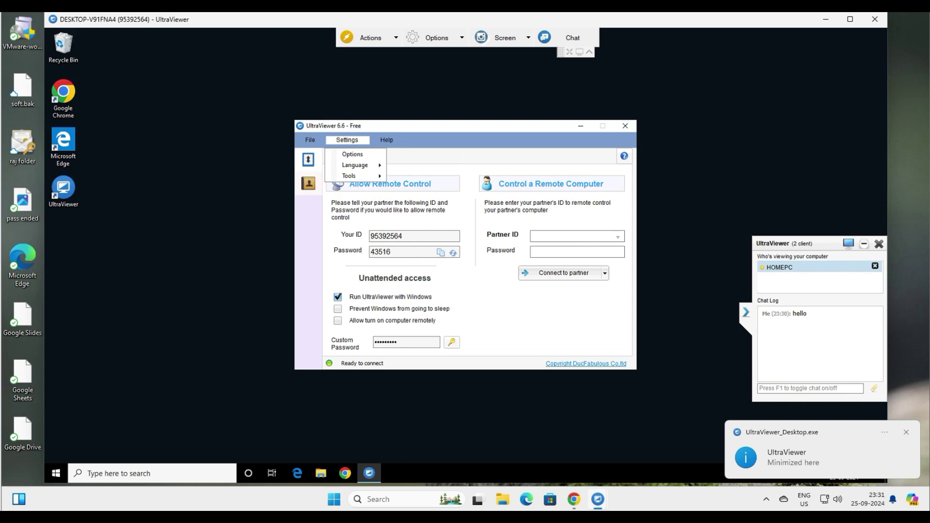
left_click(353, 155)
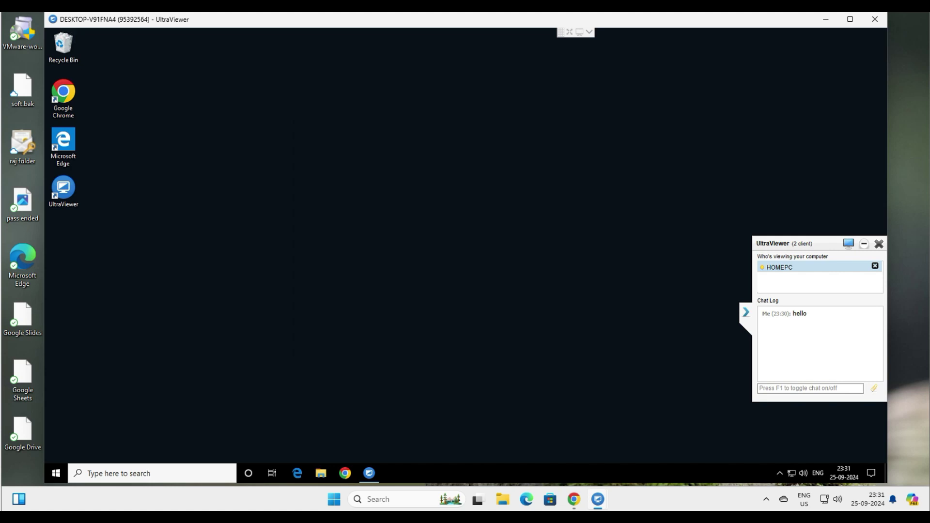
Expand the session toolbar, send the chat message "hi there" from the local computer, and hide the local chat window
left_click(589, 32)
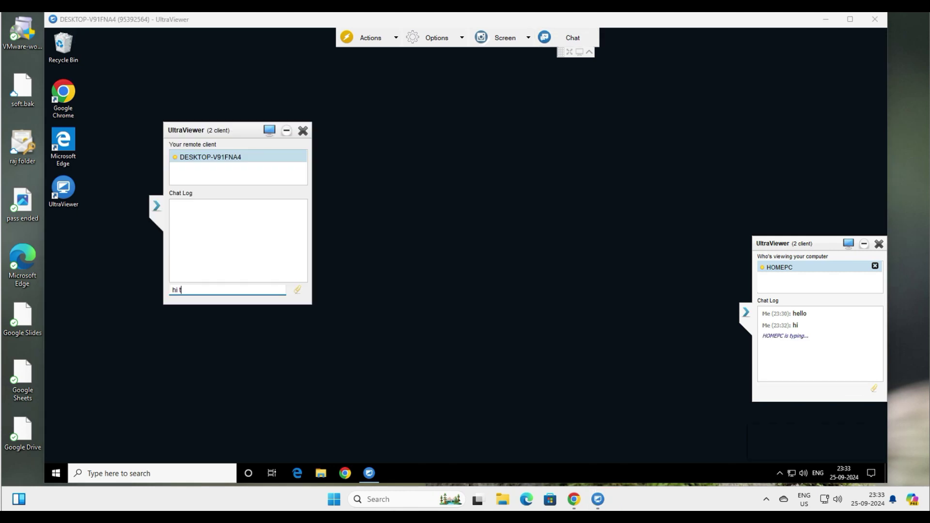
key("Return")
left_click(813, 389)
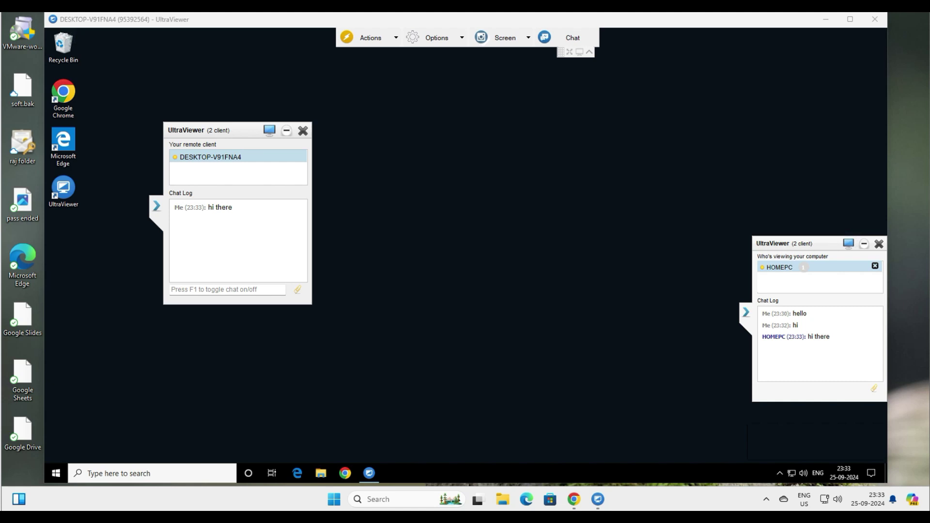
key("F1")
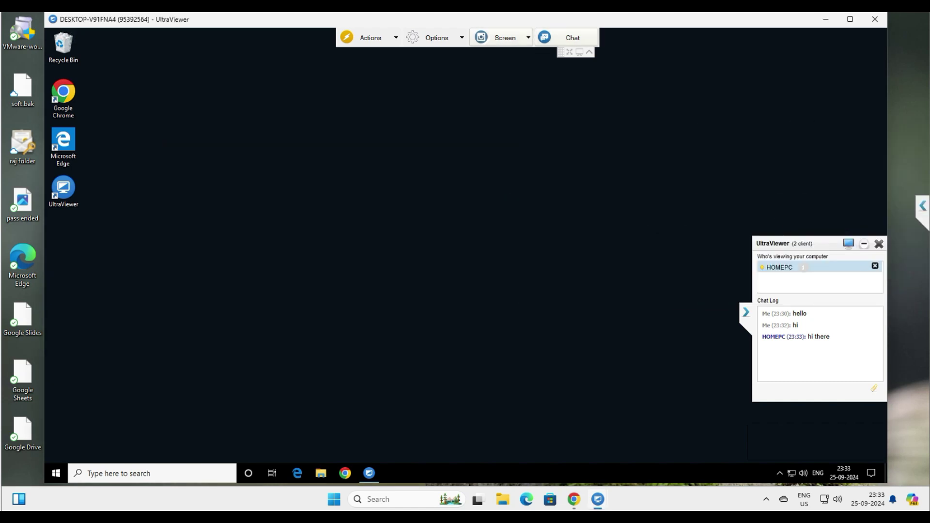
Examine the session's screen capture and video recording options
left_click(505, 38)
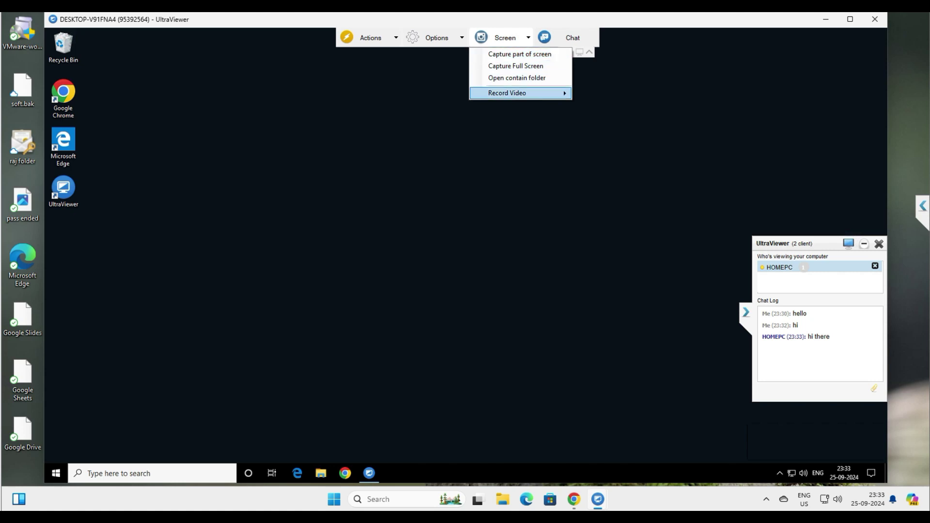
mouse_move(520, 93)
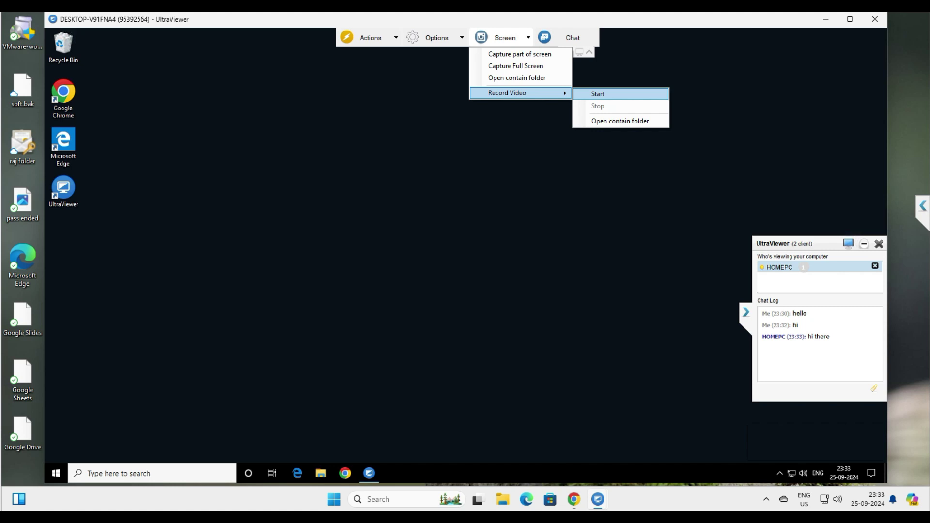
left_click(517, 78)
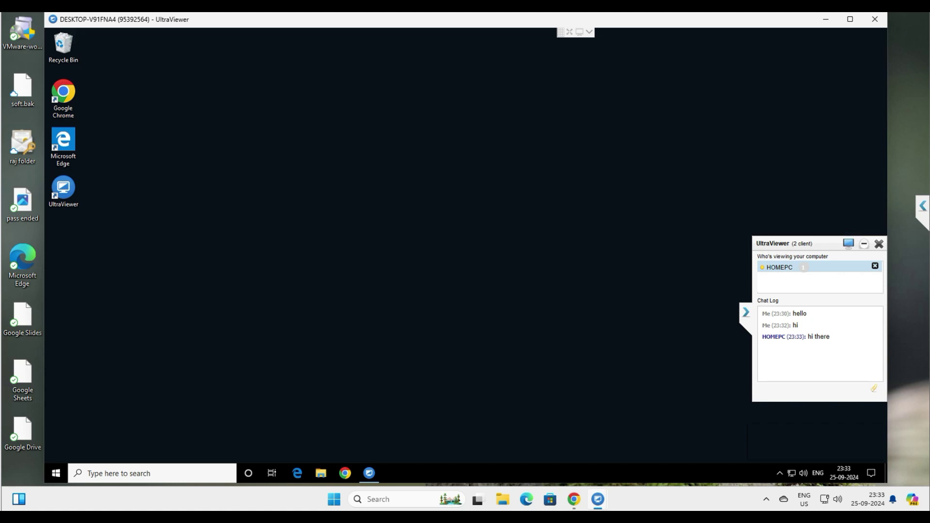
Expand the session toolbar, shift the session window slightly, and turn on Show Remote Cursor for the Windows 10 session
left_click(589, 32)
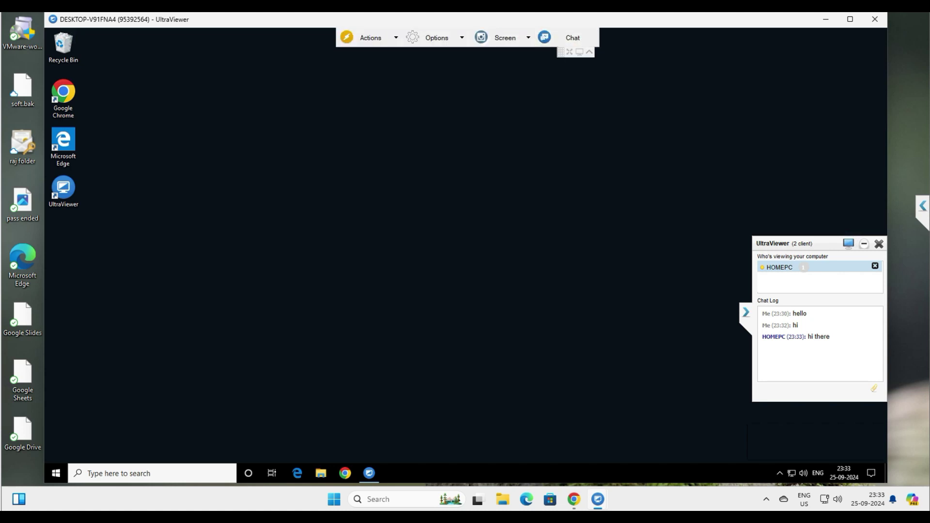
left_click_drag(723, 20, 762, 31)
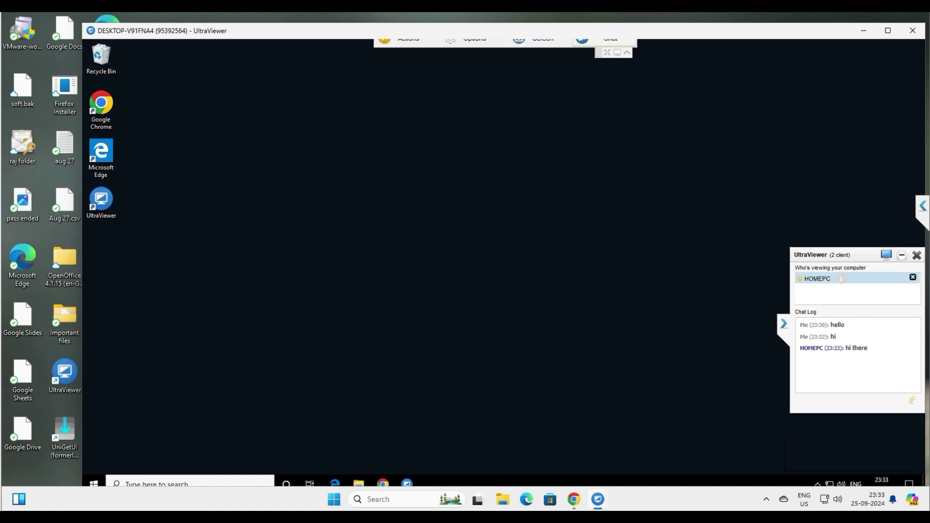
left_click(472, 49)
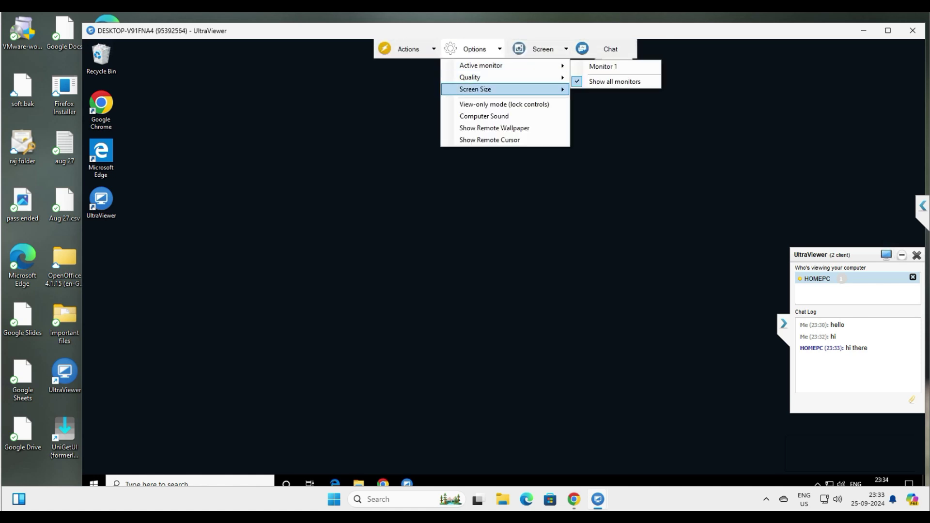
mouse_move(475, 89)
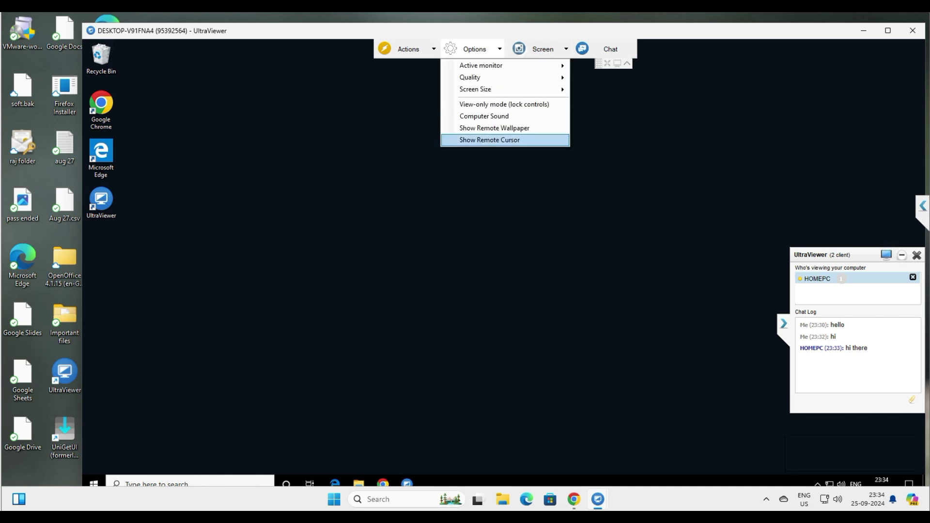
left_click(489, 140)
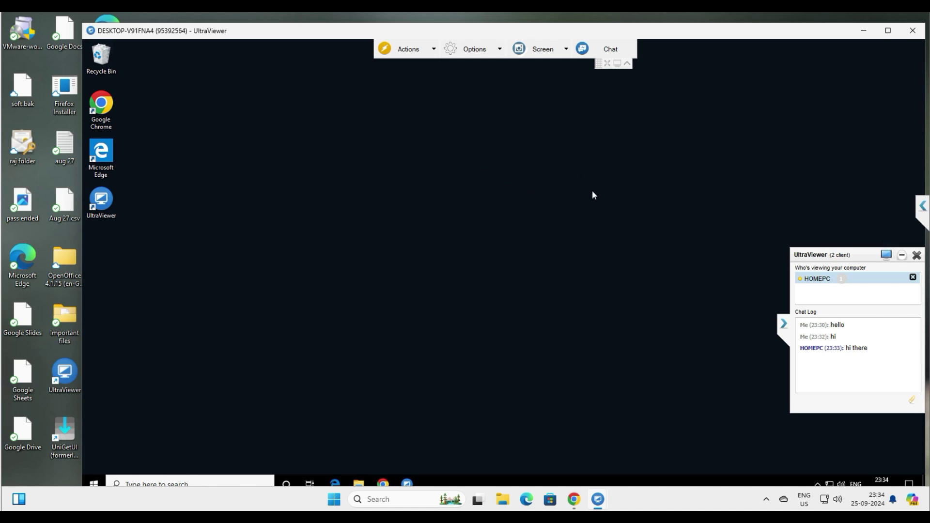
left_click(287, 130)
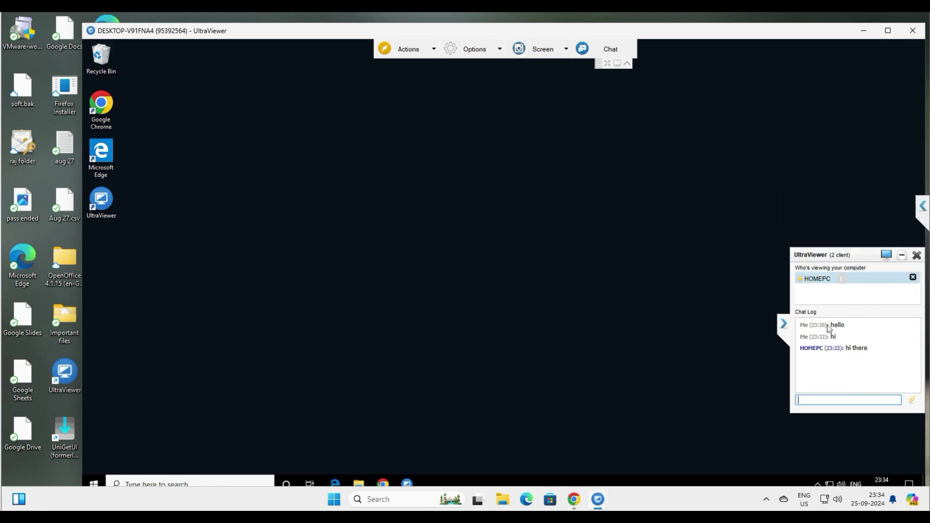
Collapse and reopen the Windows 10 computer's chat window, and send New Text Document from its Documents folder as an attachment
left_click(783, 324)
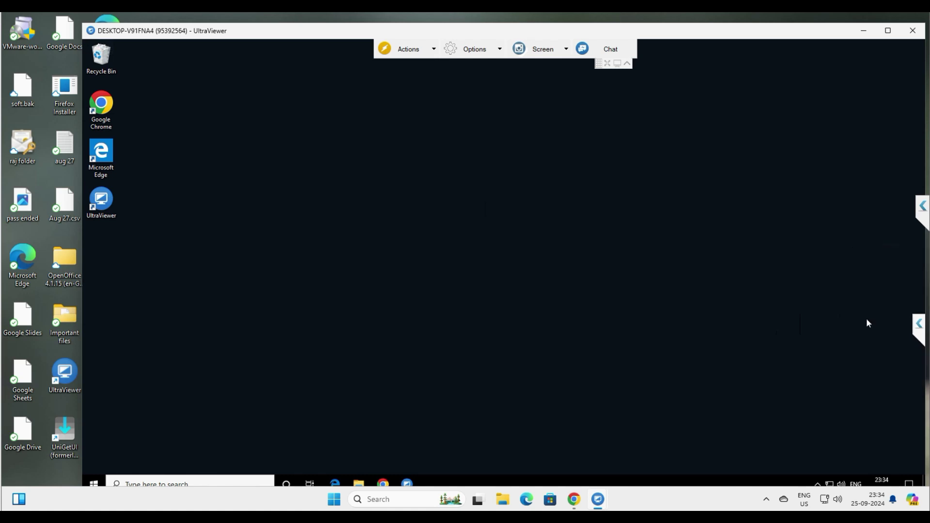
left_click(921, 324)
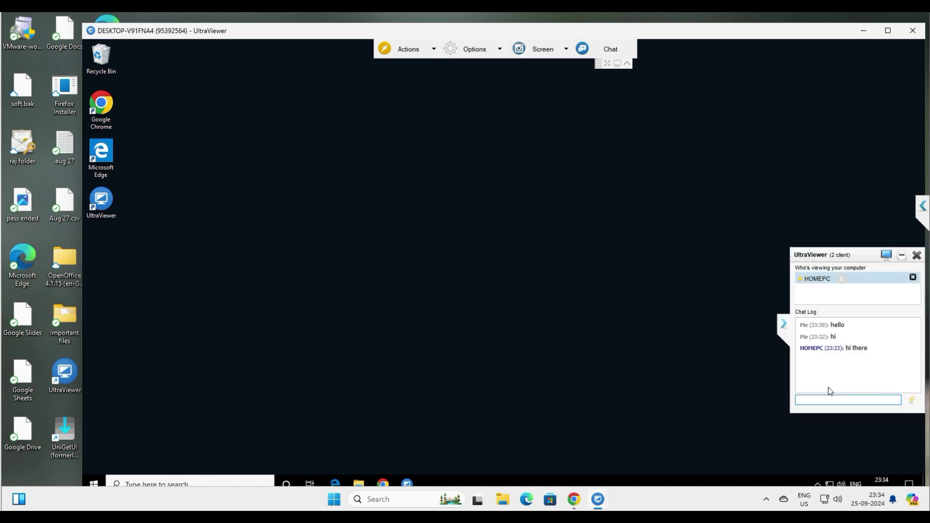
left_click(914, 402)
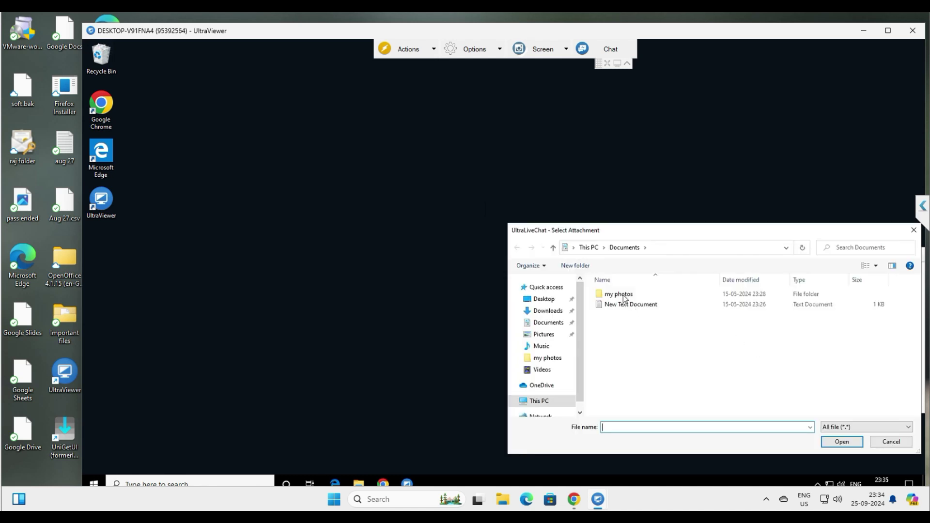
left_click(625, 297)
left_click(623, 305)
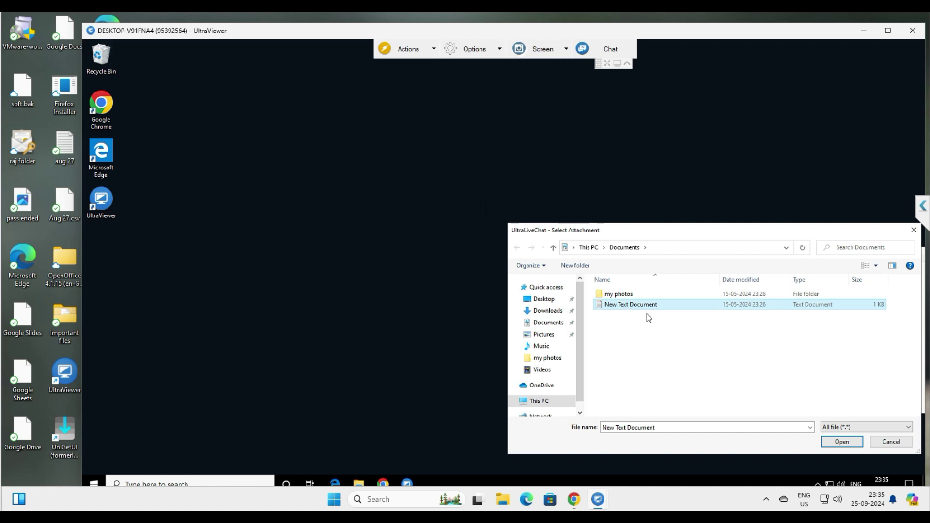
left_click(842, 442)
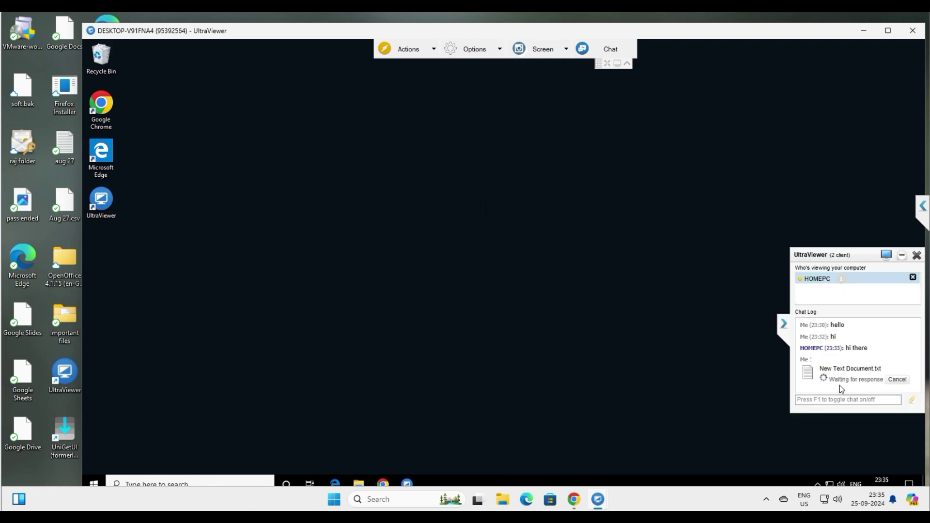
Accept the received New Text Document in the local chat and save it to the Desktop
left_click(911, 205)
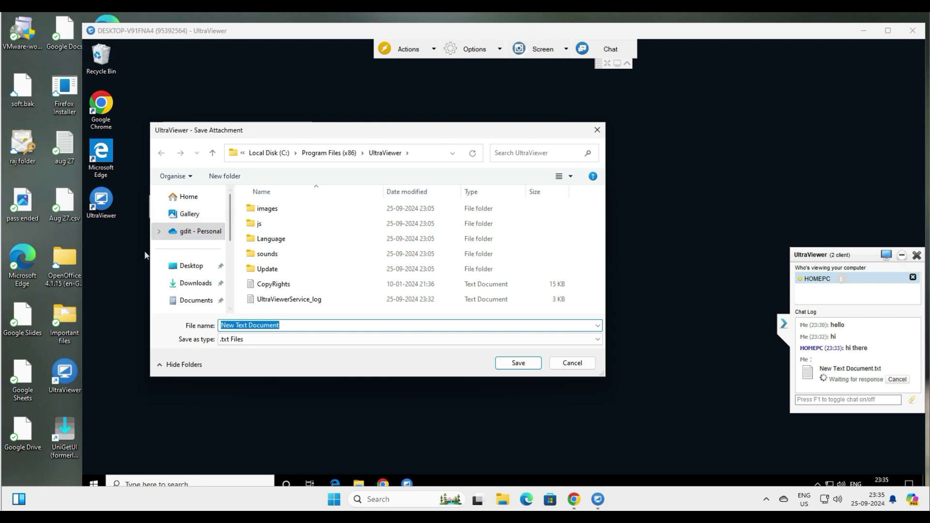
left_click(190, 265)
left_click(519, 362)
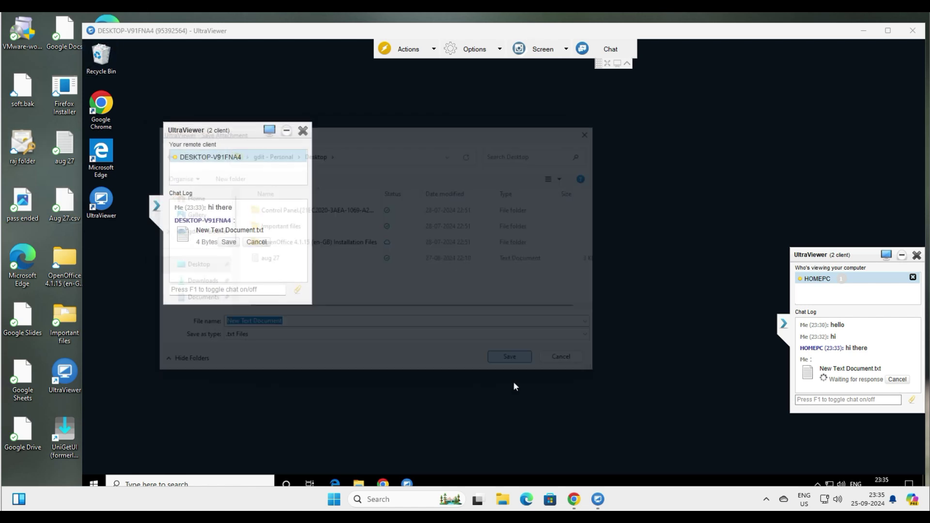
Minimize the Windows 10 session window, open the received New Text Document from the local desktop to check it, and close it
left_click(864, 31)
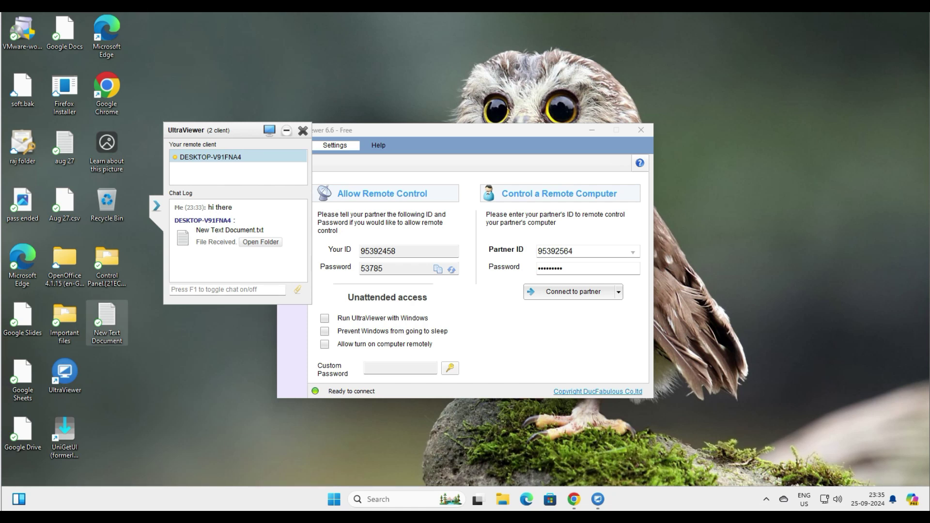
double_click(107, 322)
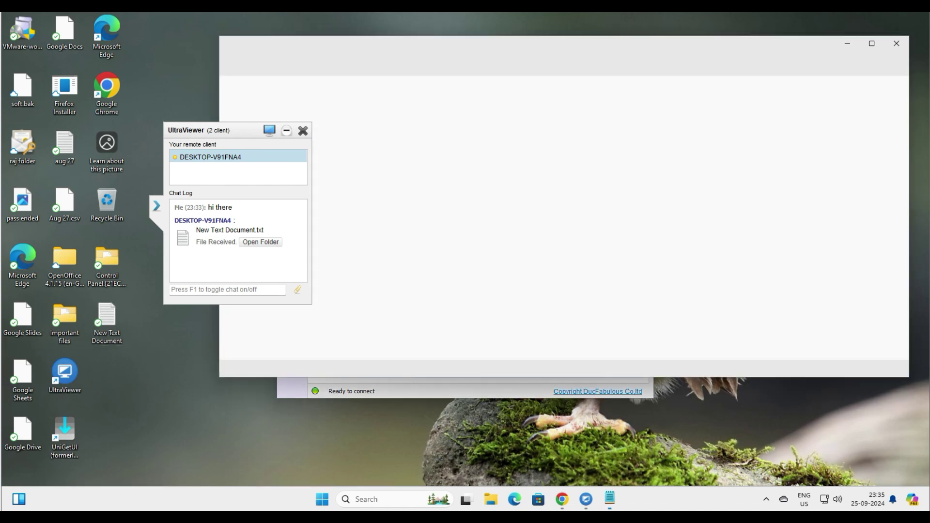
left_click(897, 44)
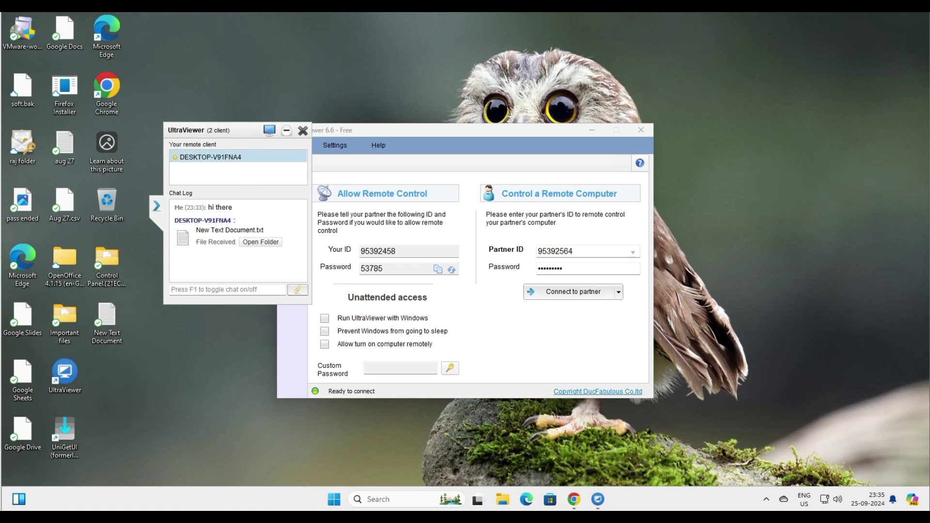
View the local chat's attachment chooser, cancel it without sending a file, and collapse the chat window
left_click(297, 289)
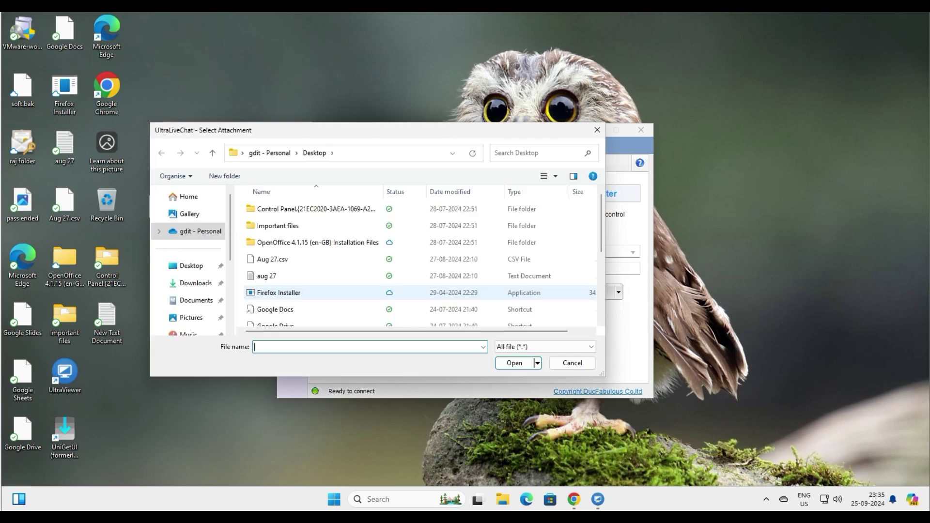
left_click(597, 130)
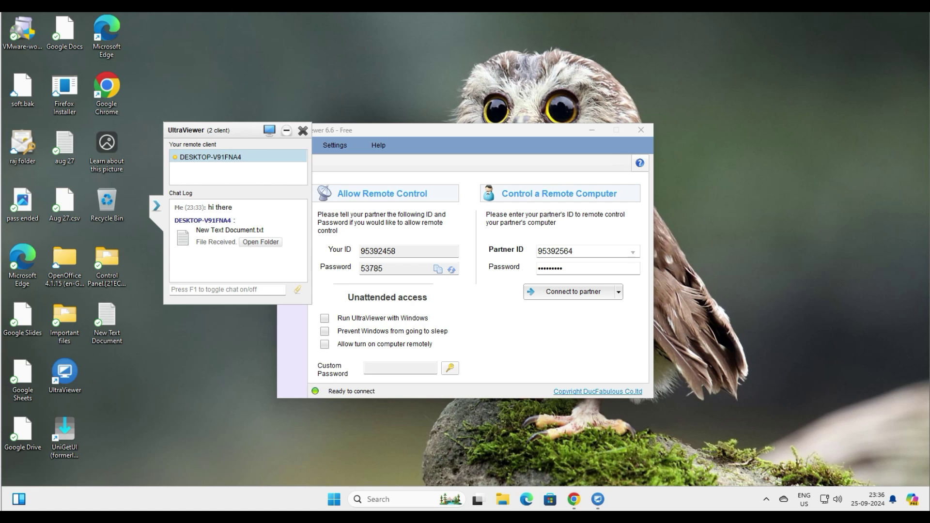
left_click(157, 206)
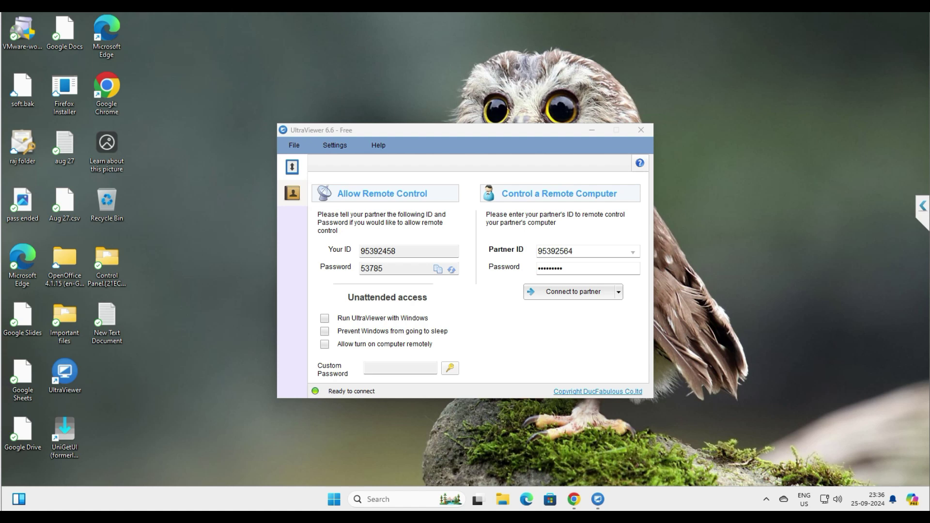
Move the UltraViewer window up slightly and view the License Activation form, closing it without entering any details
left_click_drag(445, 132, 441, 102)
left_click(374, 114)
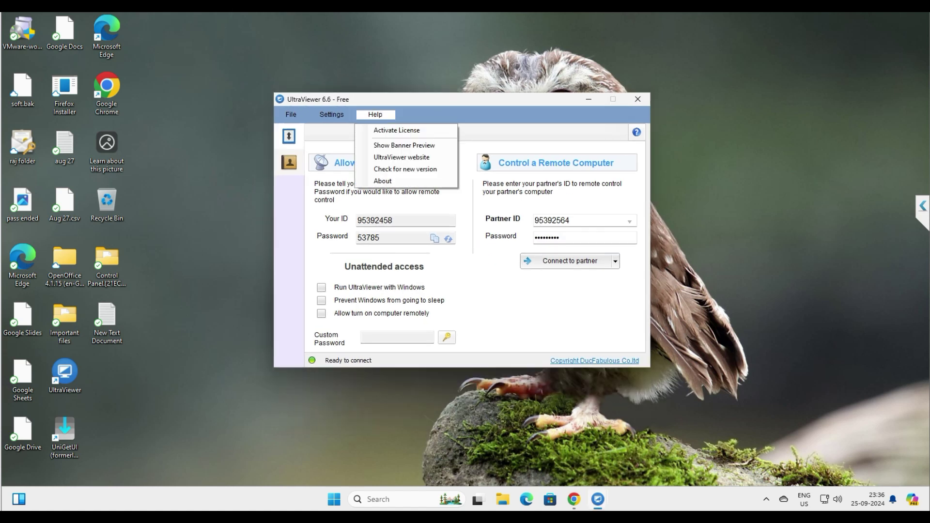
left_click(396, 130)
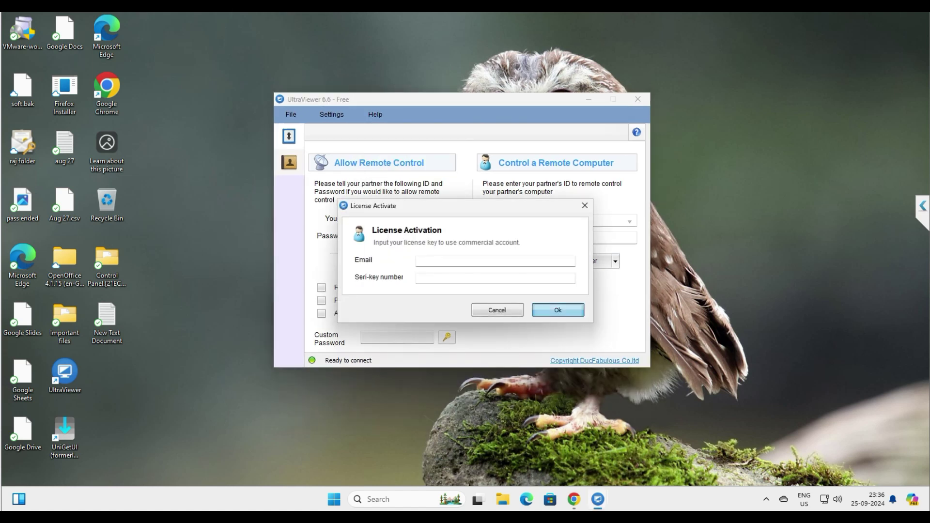
key("Escape")
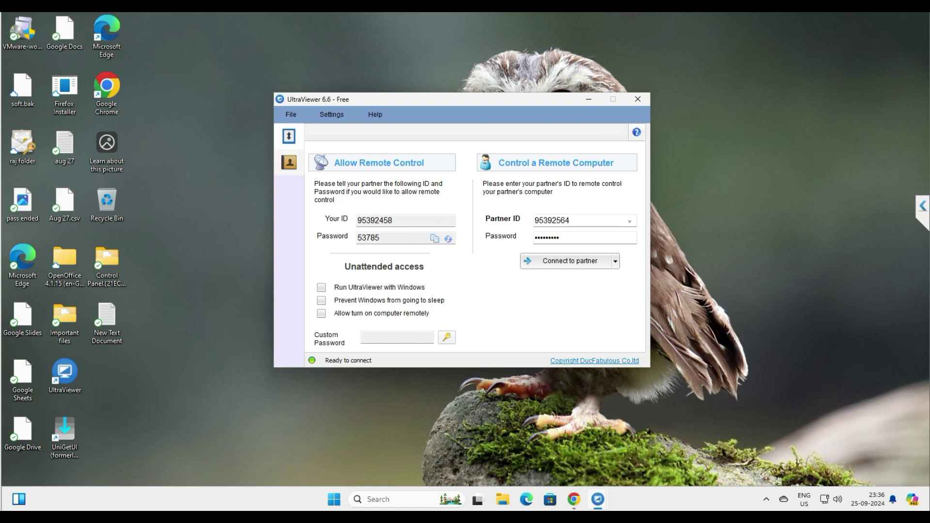
left_click(376, 115)
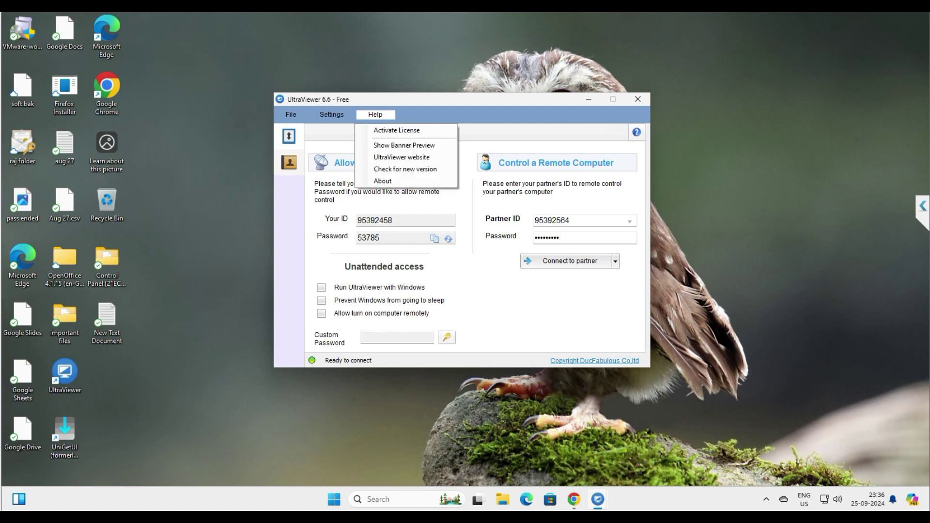
key("Return")
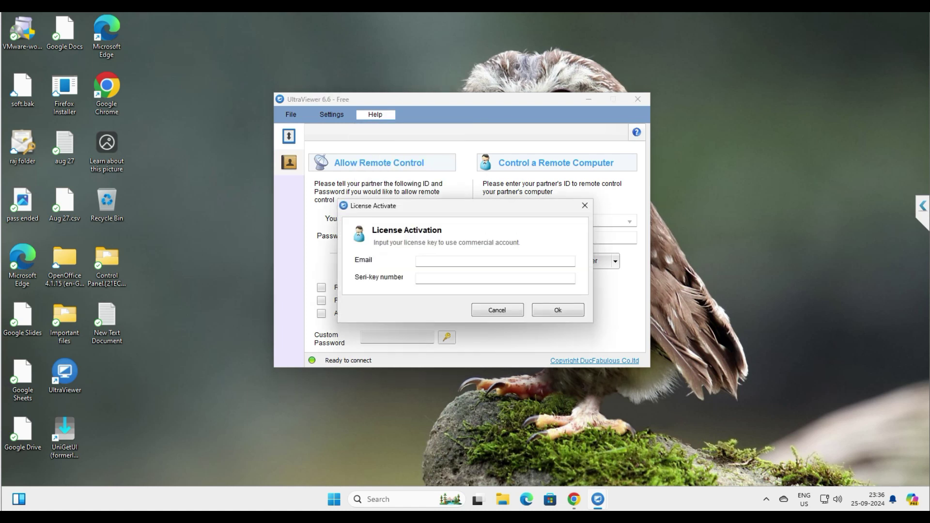
left_click(557, 310)
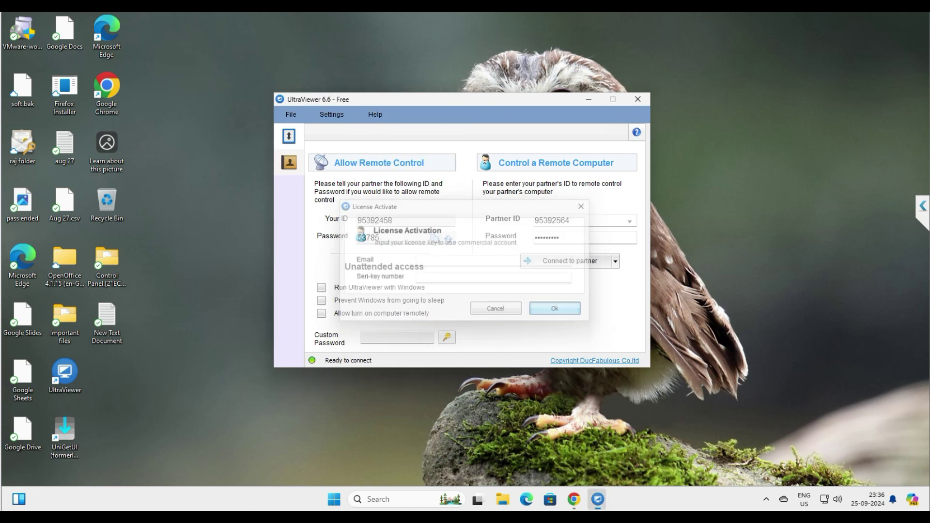
Switch to Chrome and open the Pricing page of the UltraViewer website
left_click(574, 499)
key("alt+Tab")
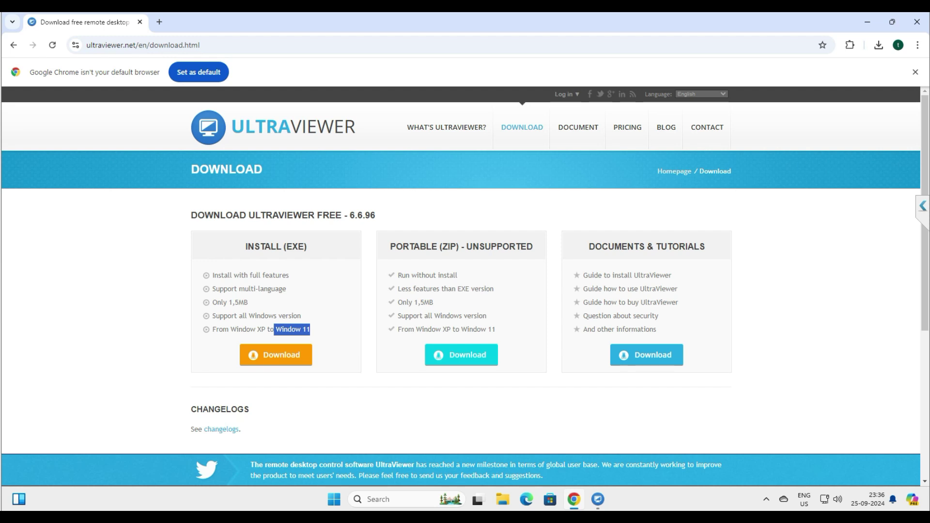
left_click(627, 127)
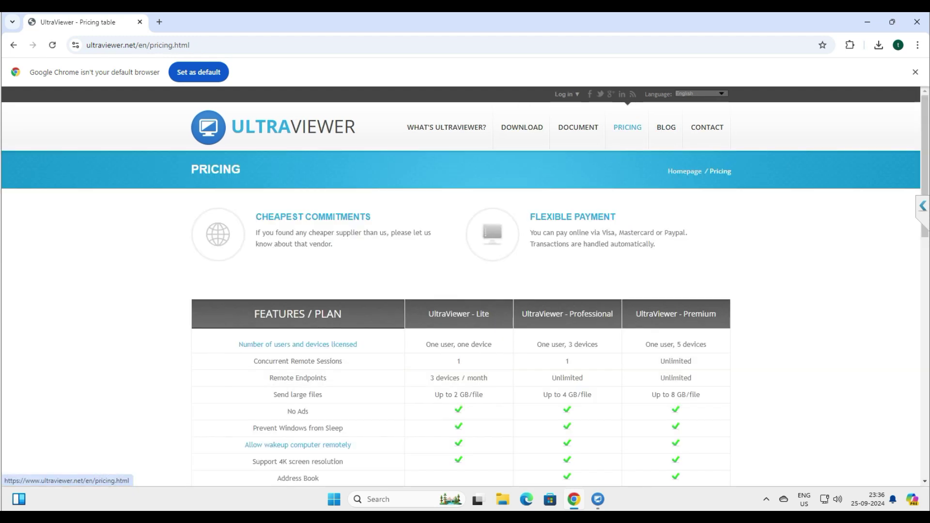
Examine the Lite plan's concurrent sessions, remote endpoints, included features and monthly price in the pricing table
scroll(627, 127, "down", 2)
double_click(459, 253)
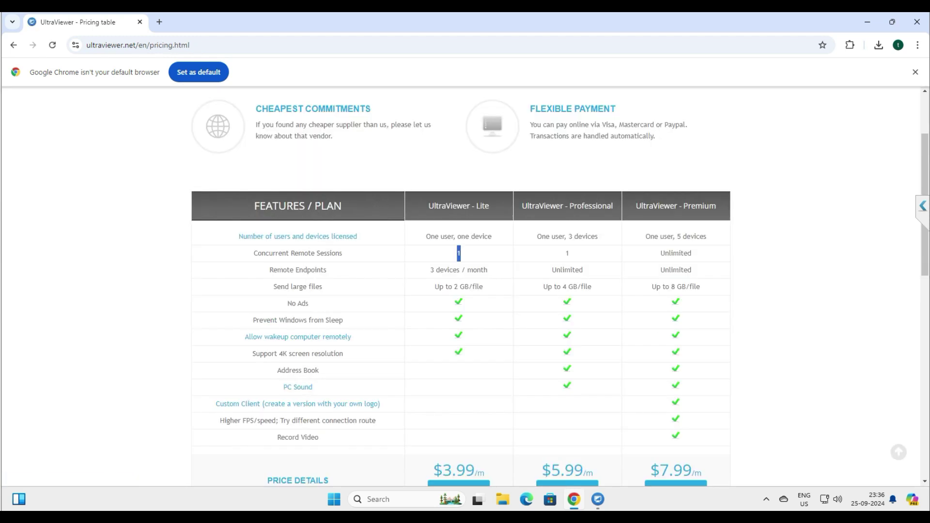
left_click(459, 253)
left_click_drag(461, 358, 454, 254)
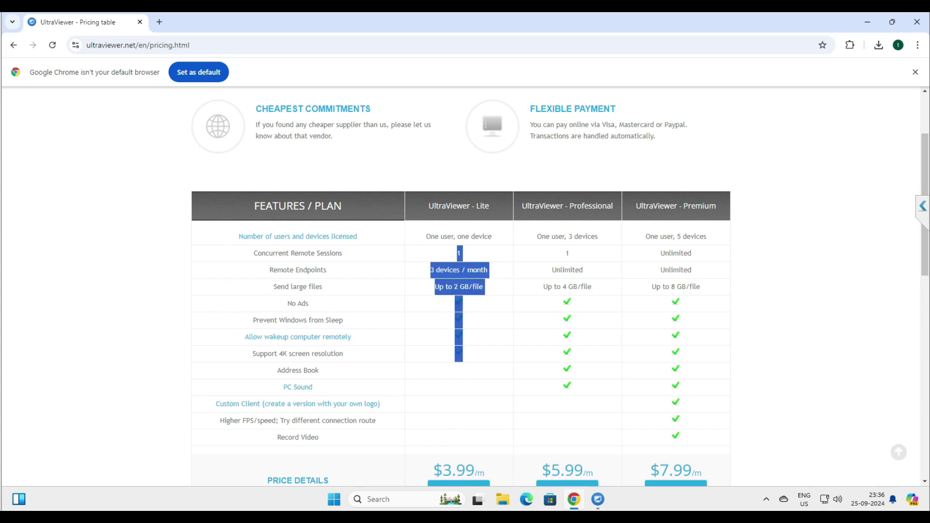
left_click(454, 255)
scroll(454, 255, "down", 2)
left_click_drag(434, 363, 484, 365)
left_click(485, 365)
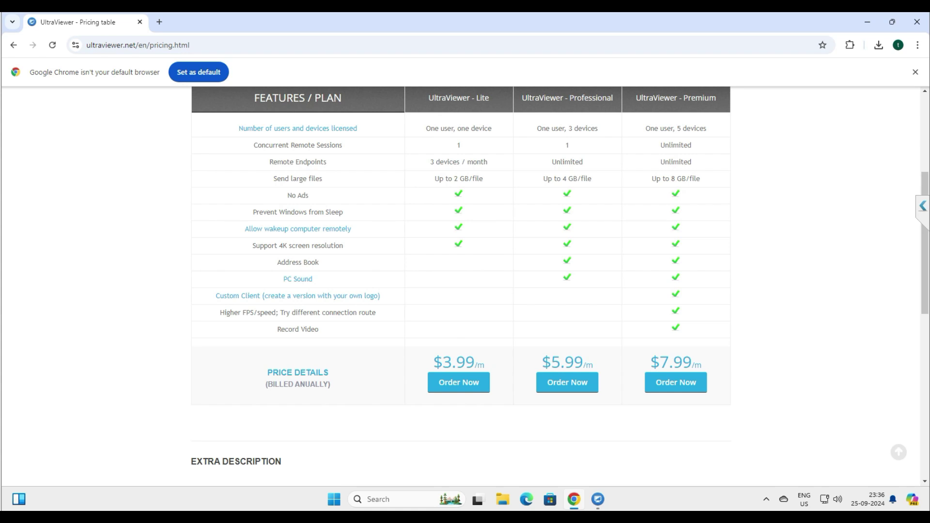
scroll(458, 215, "up", 1)
left_click_drag(430, 216, 483, 216)
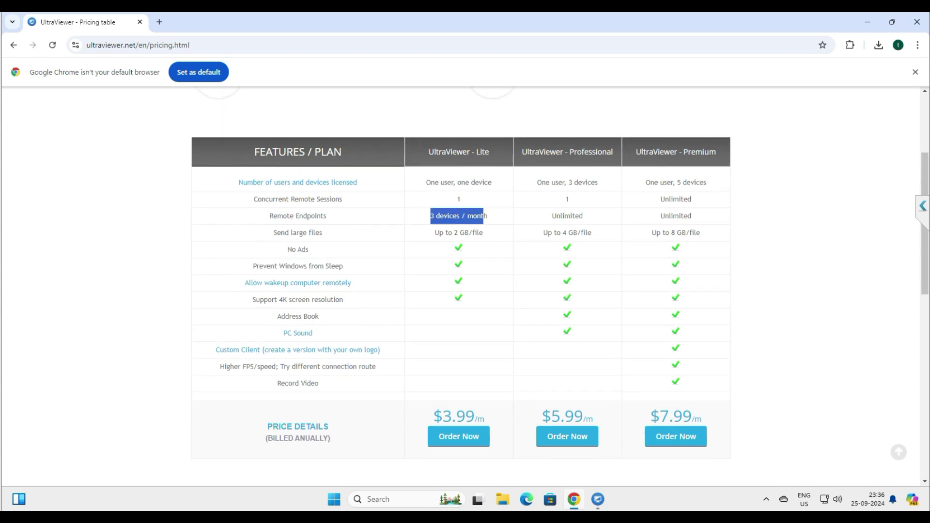
left_click_drag(443, 416, 477, 418)
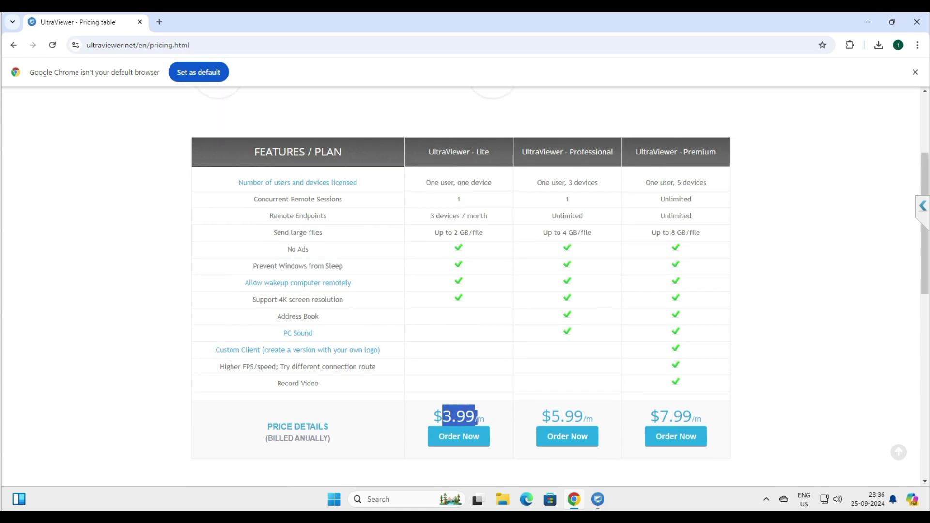
Compare the licensed users and devices and the remote endpoints of the Professional and Premium plans
left_click_drag(560, 216, 583, 217)
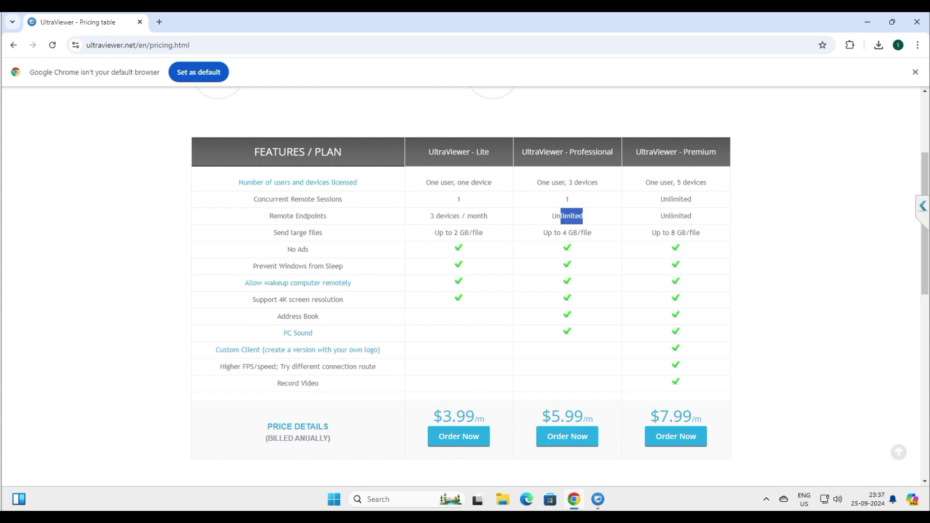
left_click_drag(542, 183, 594, 183)
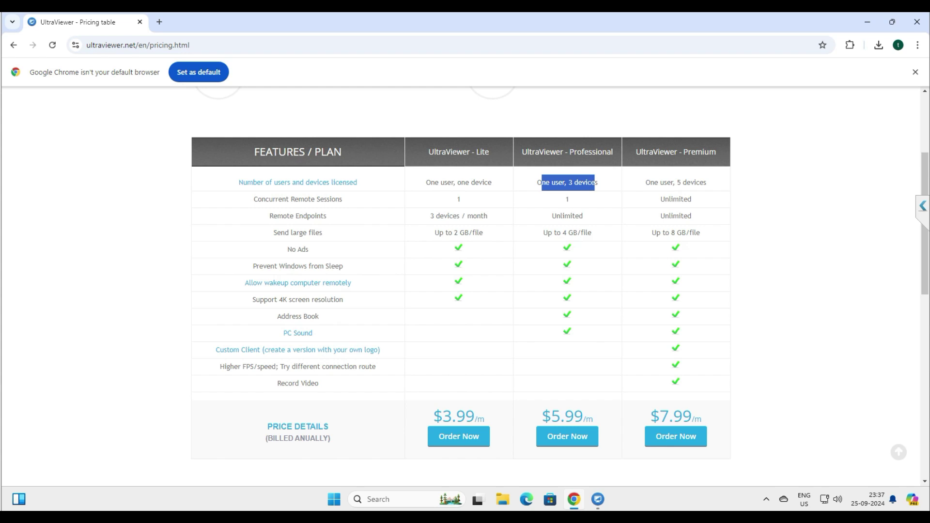
left_click_drag(645, 183, 660, 216)
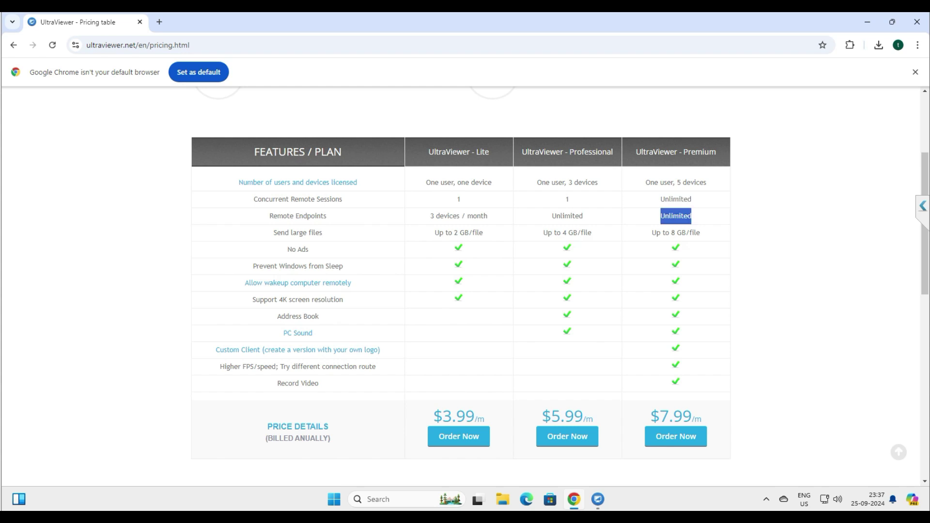
left_click(655, 231)
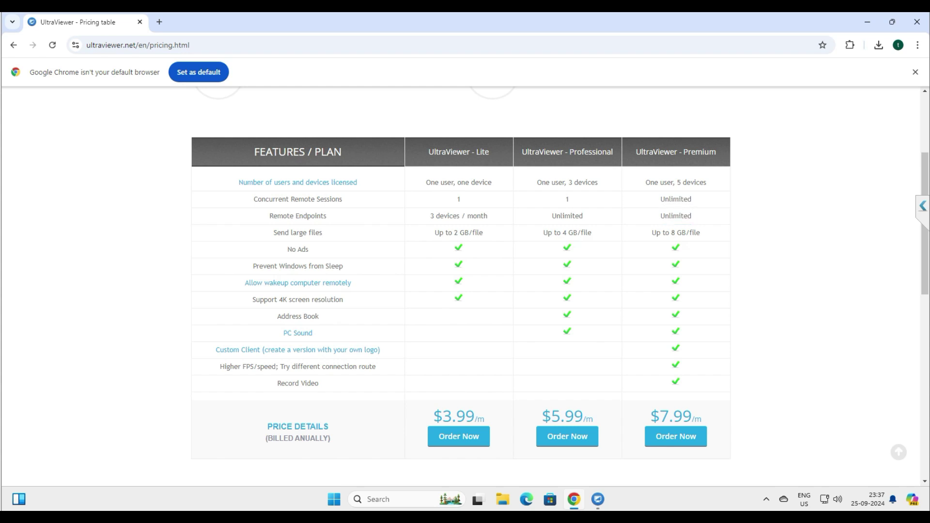
Compare the large-file sending limits of the Premium, Professional and Lite plans, and look over the rest of the pricing page
left_click_drag(700, 232, 651, 232)
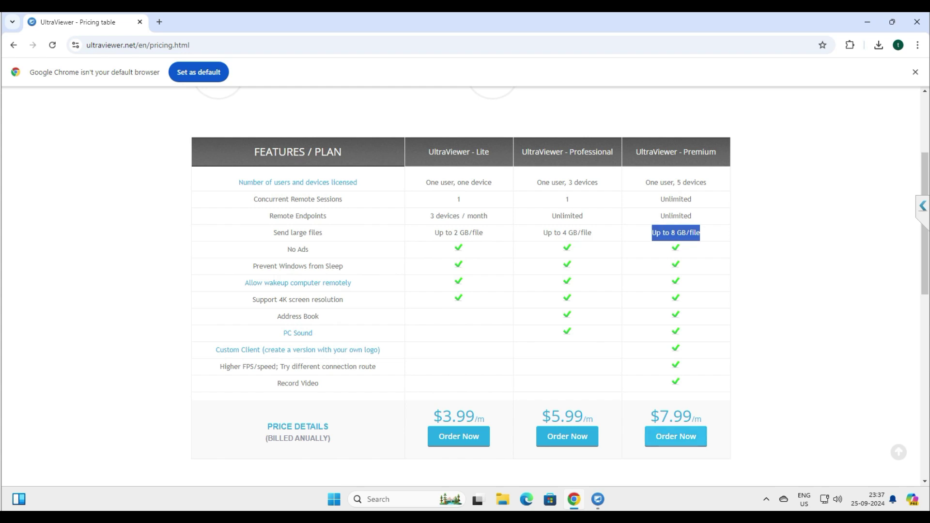
left_click_drag(658, 152, 717, 152)
left_click_drag(613, 151, 555, 152)
left_click_drag(592, 233, 542, 233)
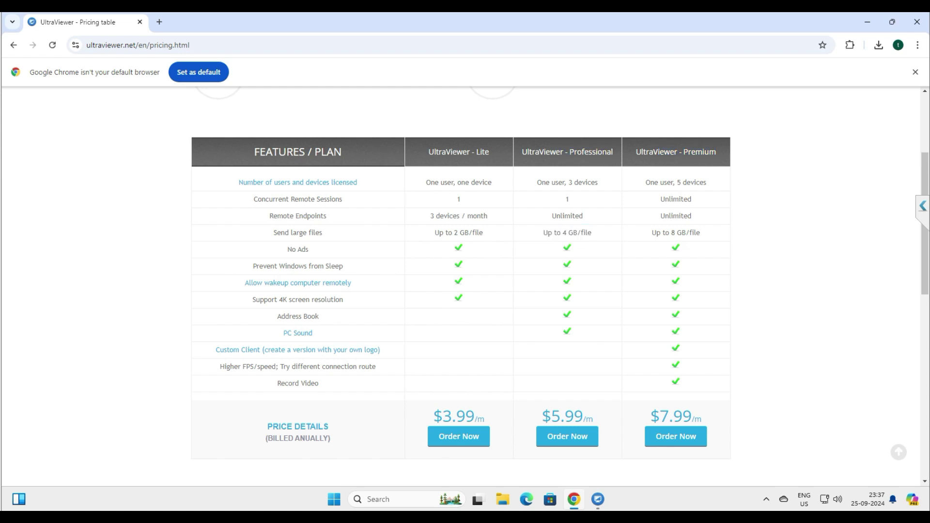
left_click_drag(489, 152, 446, 152)
left_click_drag(484, 233, 439, 233)
scroll(440, 233, "down", 2)
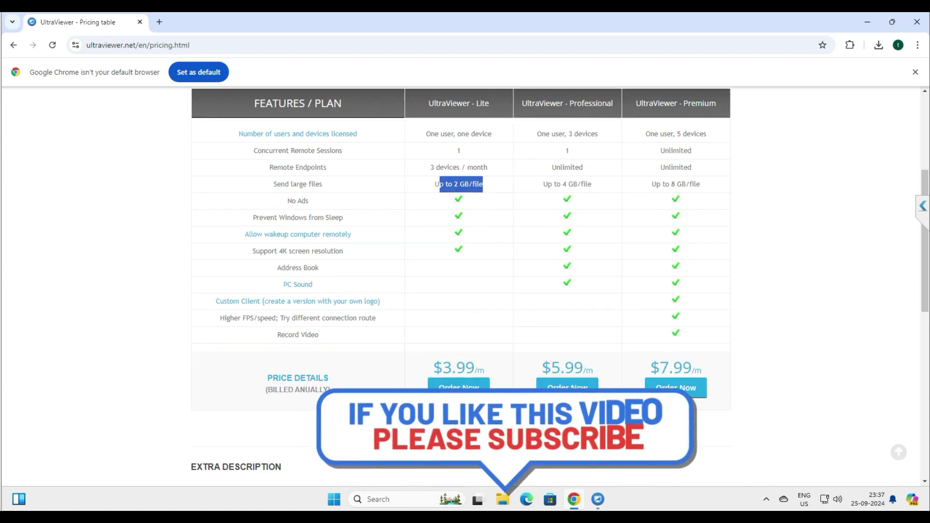
scroll(460, 286, "down", 2)
scroll(460, 285, "up", 7)
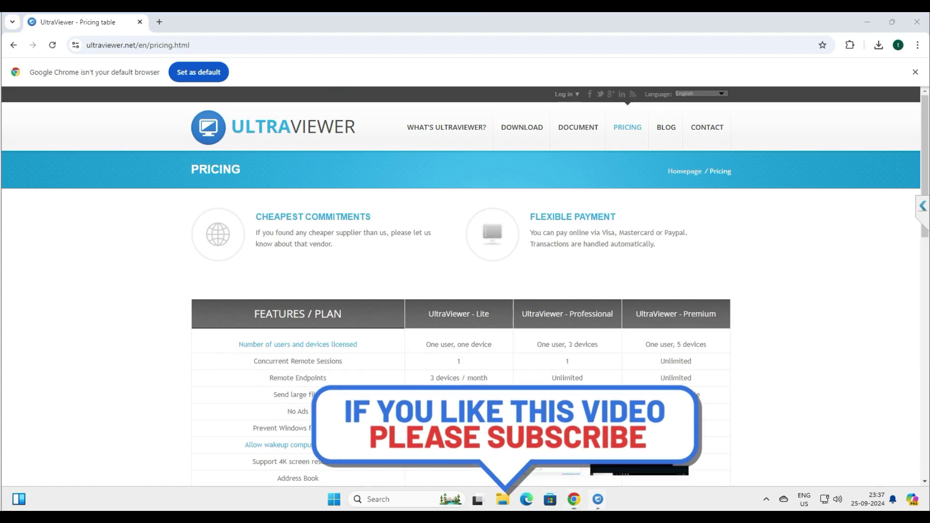
Switch back to the main UltraViewer window and move it slightly up and to the left over the pricing page
mouse_move(598, 499)
left_click(543, 445)
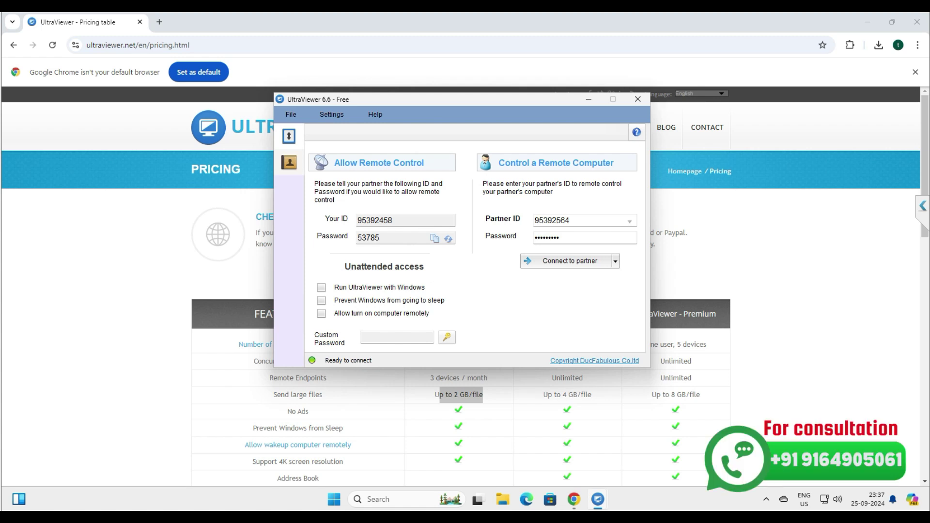
left_click_drag(449, 82, 449, 80)
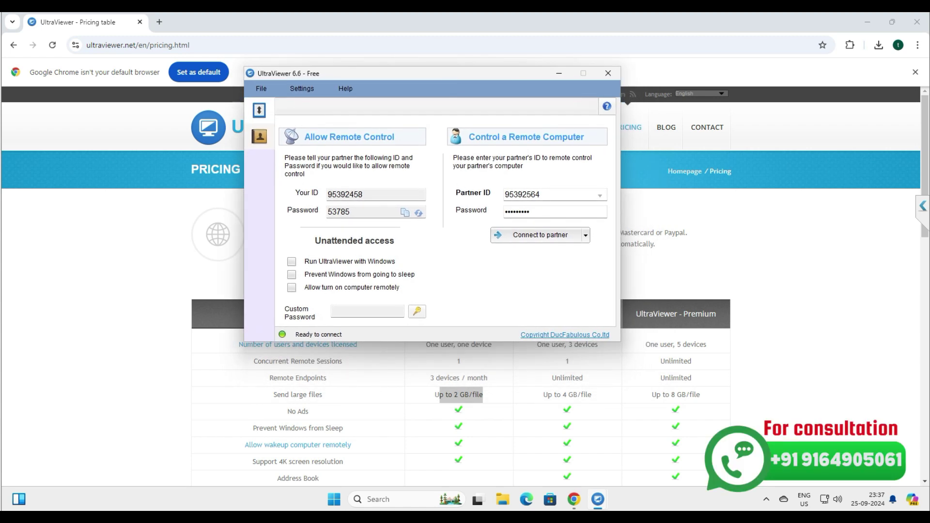